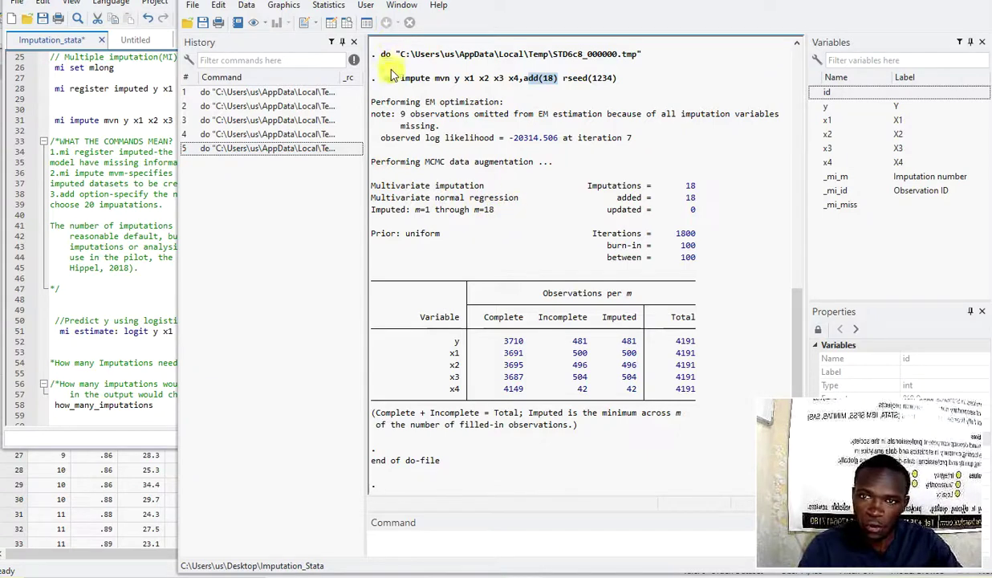
Step: Review the mi impute mvn command with its add(18) option and the imputed observations for each variable in the results
left_click_drag(385, 78, 616, 81)
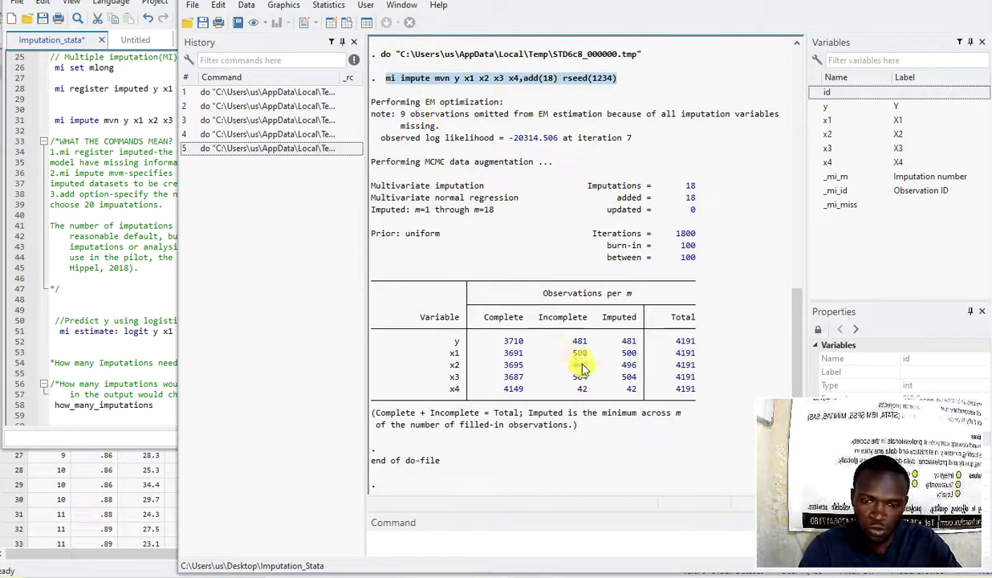
left_click(628, 333)
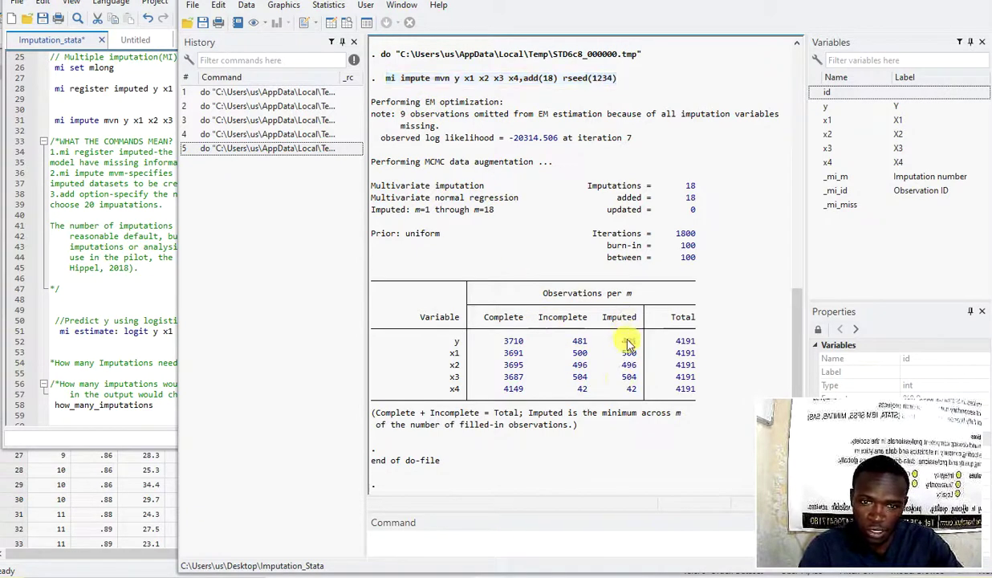
left_click_drag(628, 344, 627, 390)
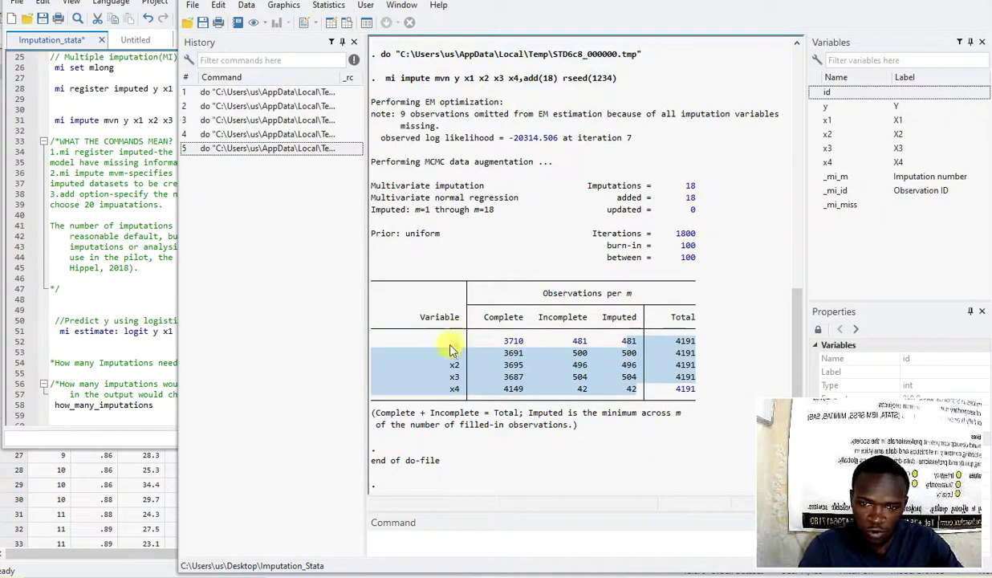
left_click(478, 435)
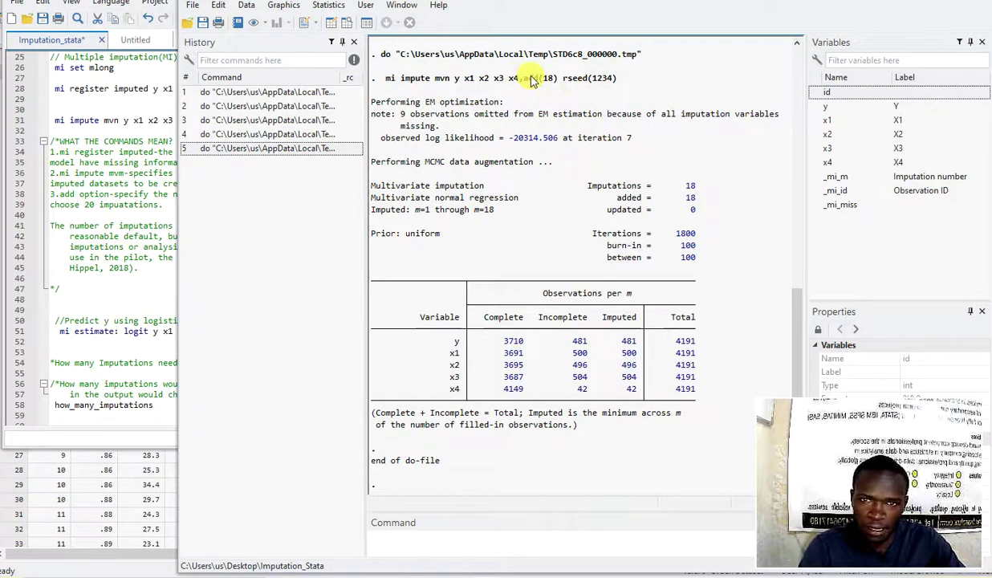
left_click_drag(522, 80, 554, 84)
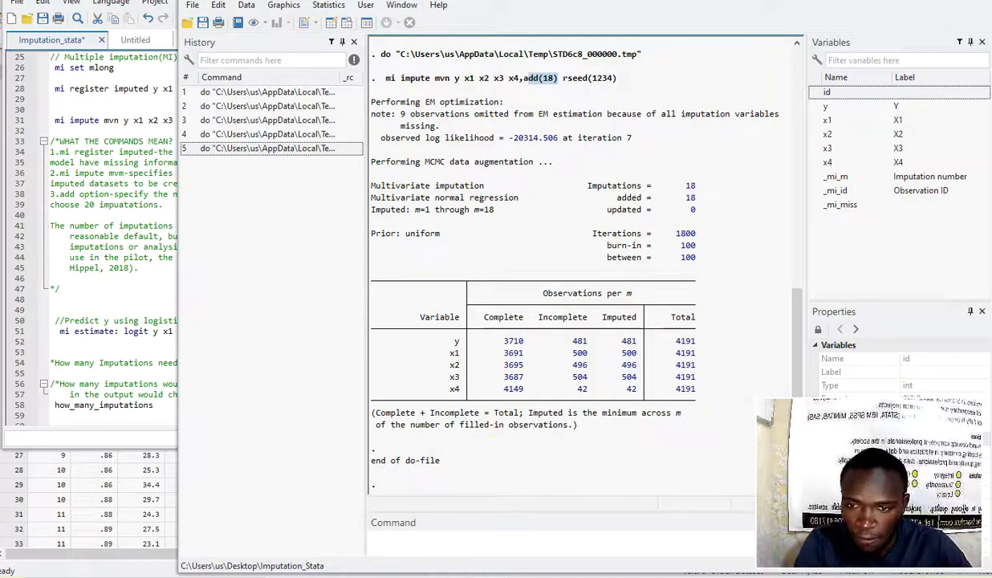
Step: Run only the do-file line "mi estimate: logit y x1 x2 x3 x4" to fit the logistic regression on the imputed data
left_click(467, 534)
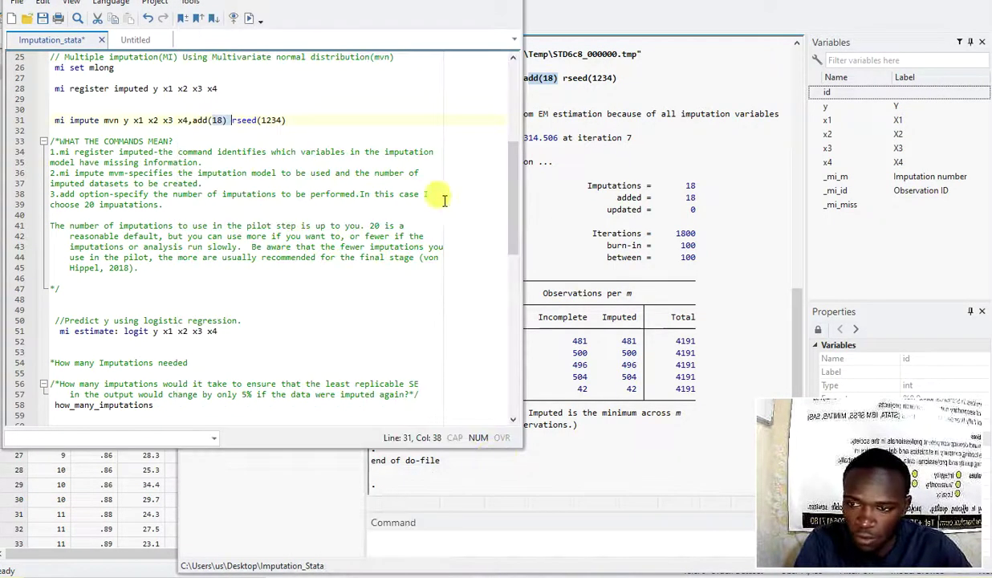
left_click(218, 300)
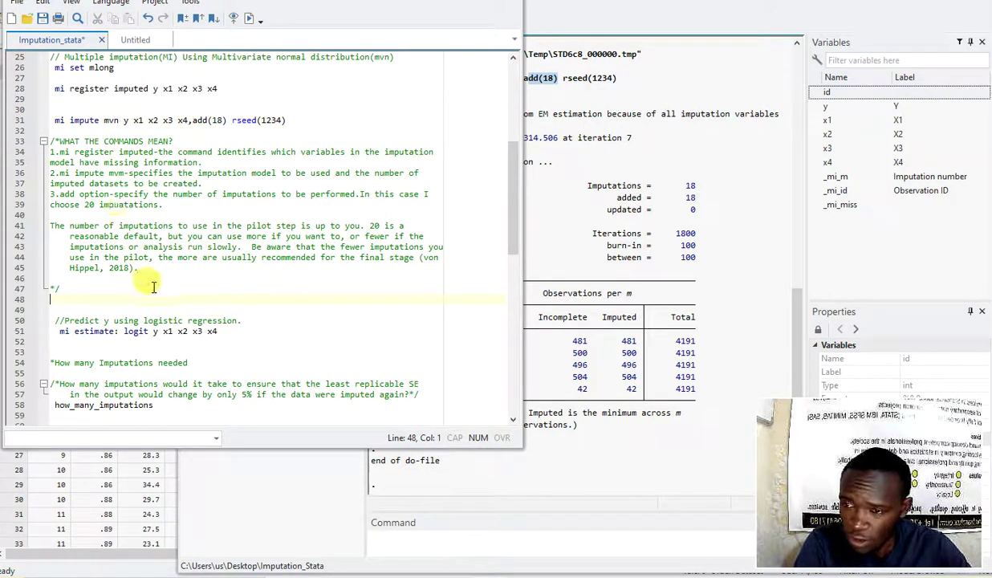
left_click_drag(55, 121, 299, 129)
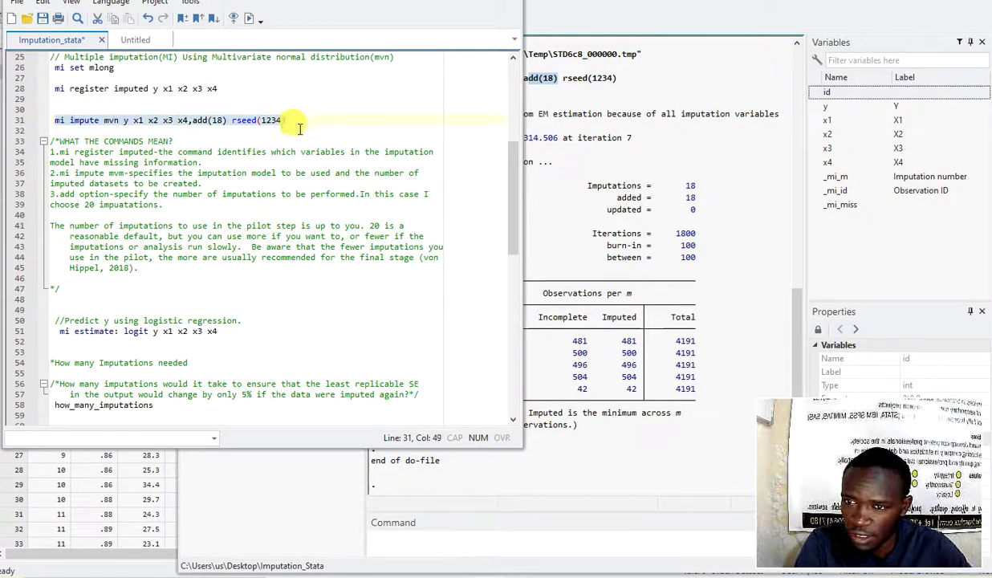
scroll(280, 184, "down", 2)
scroll(213, 210, "down", 3)
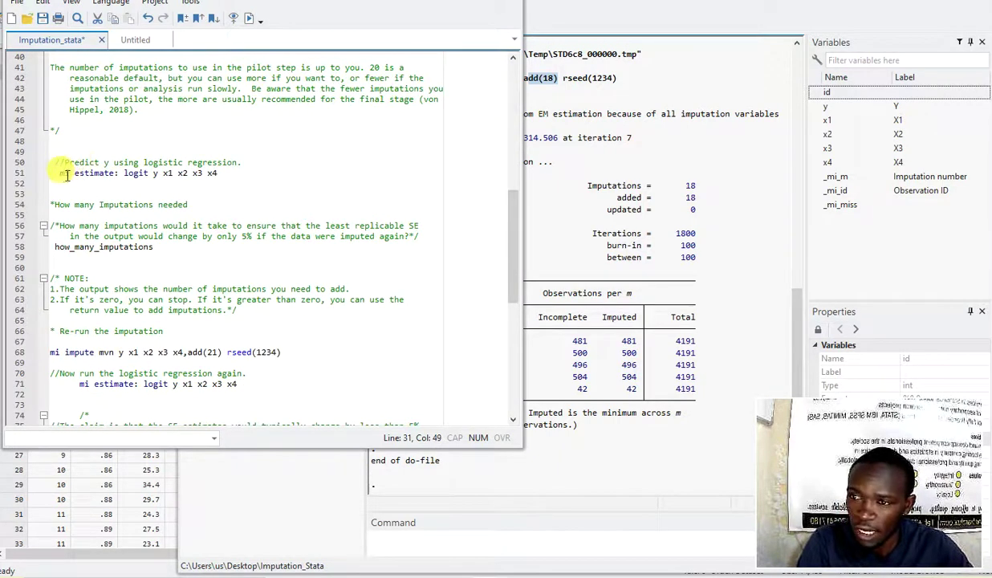
scroll(68, 175, "up", 4)
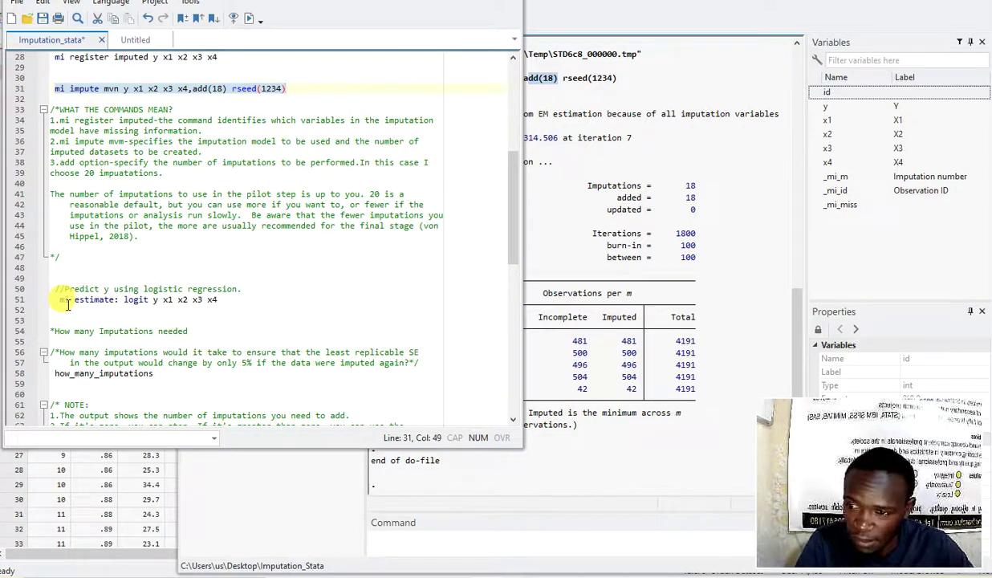
left_click_drag(60, 301, 224, 301)
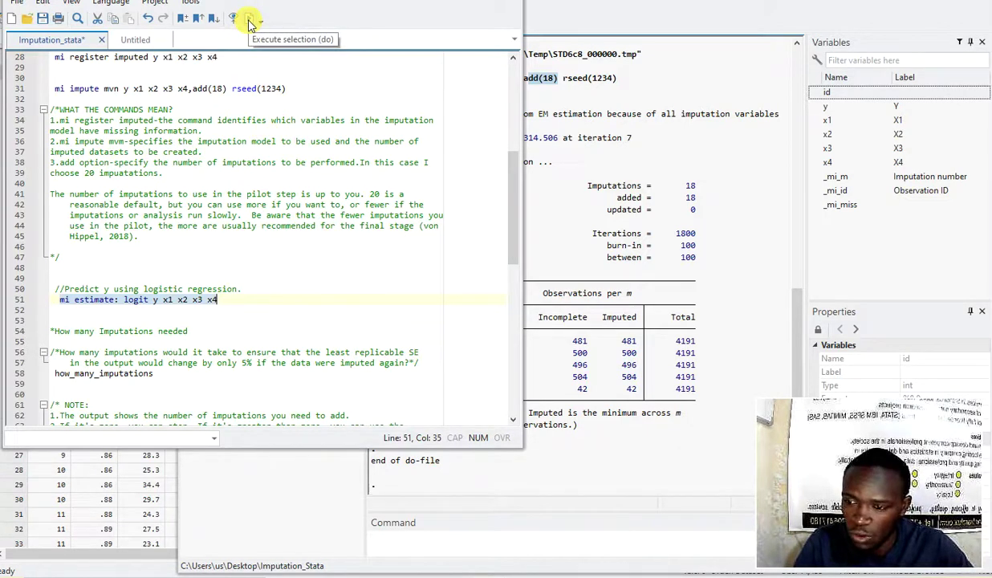
scroll(253, 303, "down", 3)
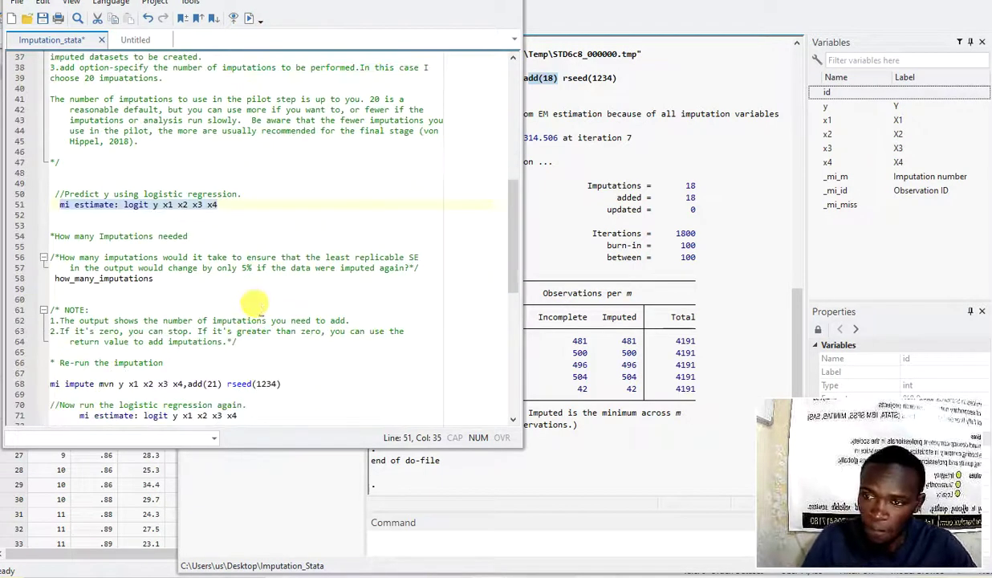
scroll(252, 303, "down", 3)
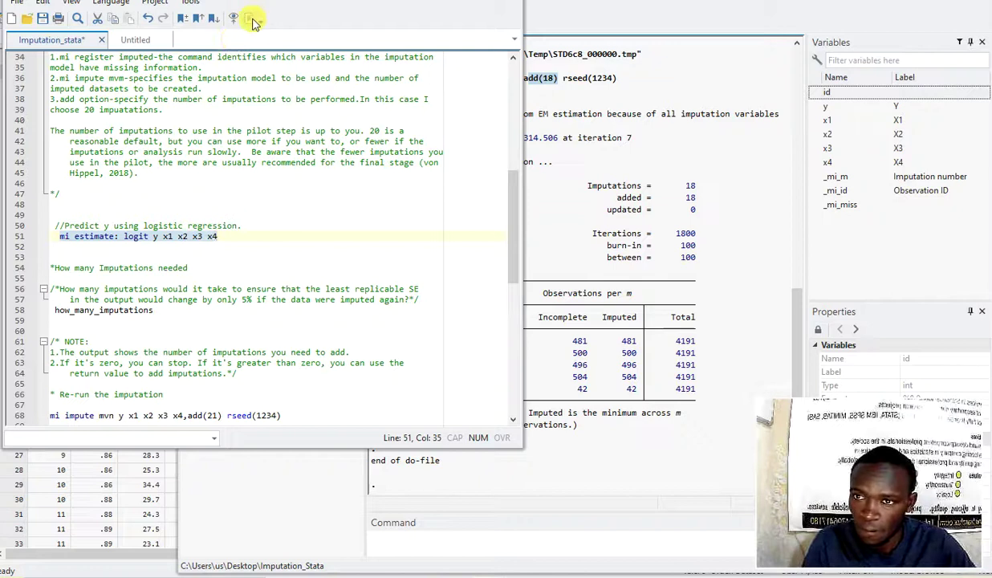
left_click(251, 19)
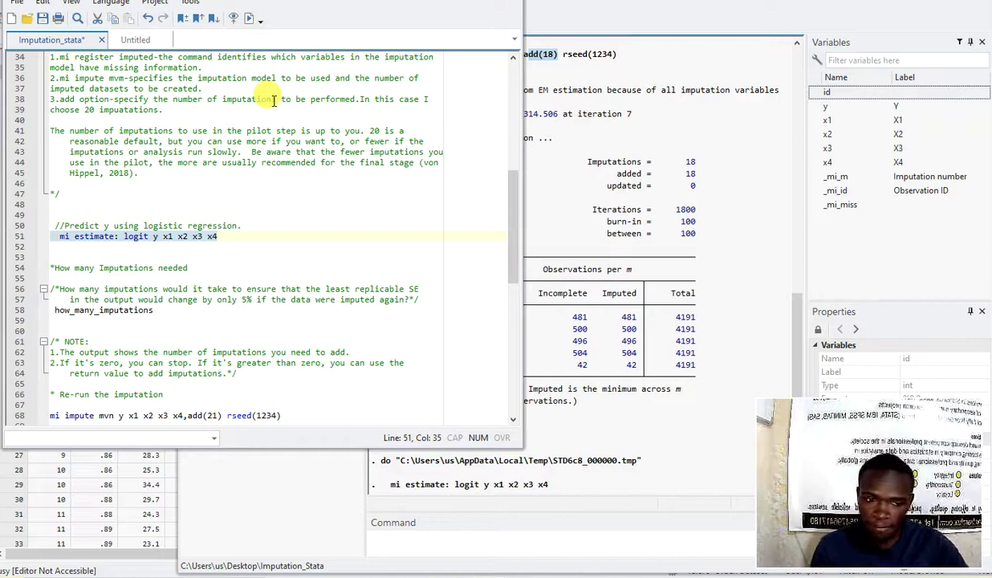
Step: Examine the coefficients and standard errors of x1 to x4 in the multiple-imputation logistic regression results
left_click(207, 289)
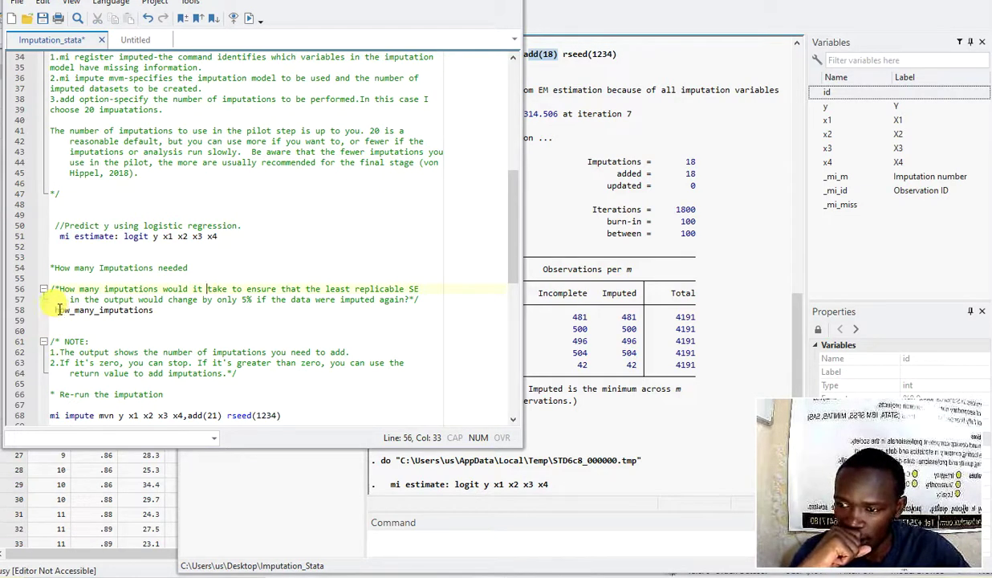
left_click_drag(49, 309, 164, 319)
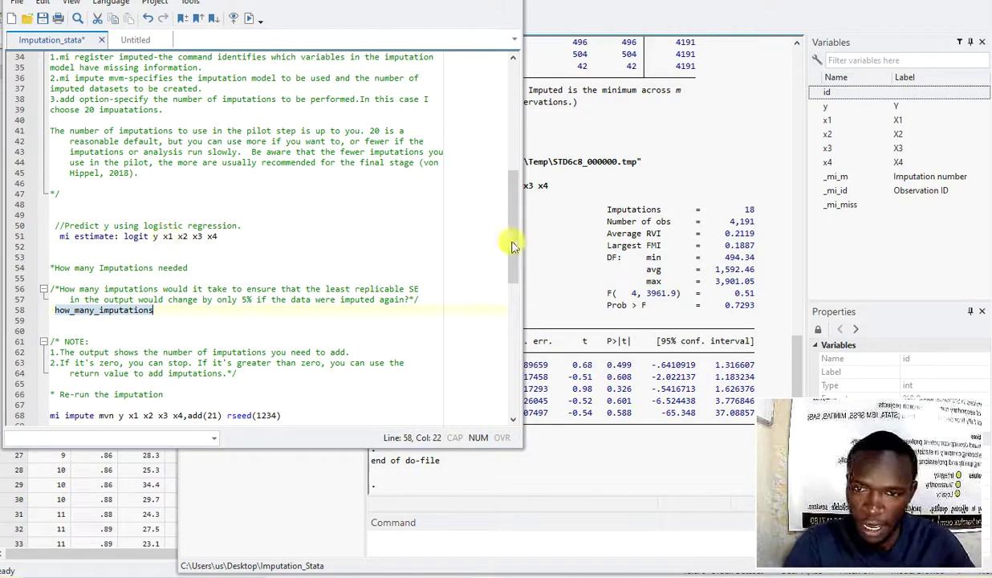
left_click(289, 246)
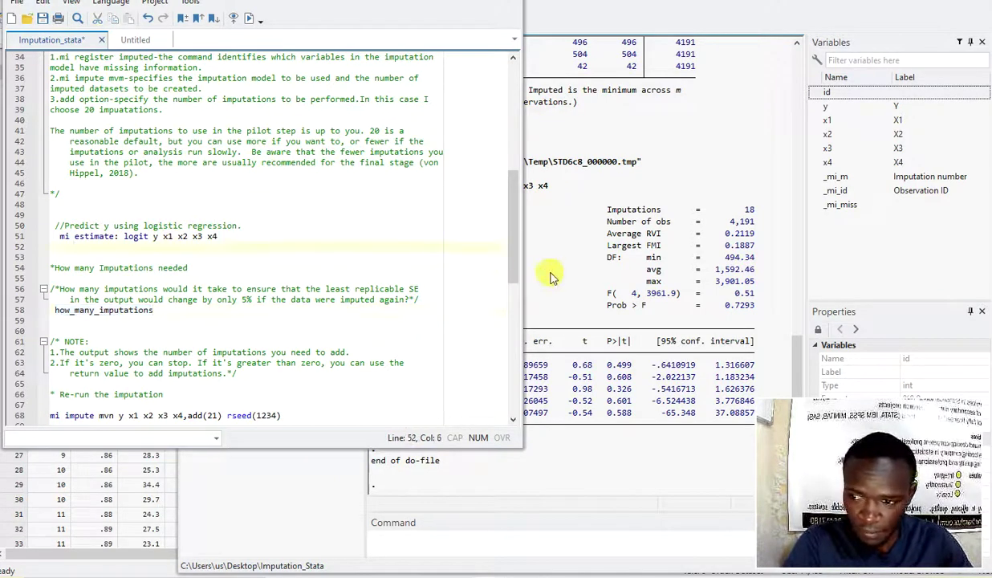
left_click(329, 310)
left_click(536, 283)
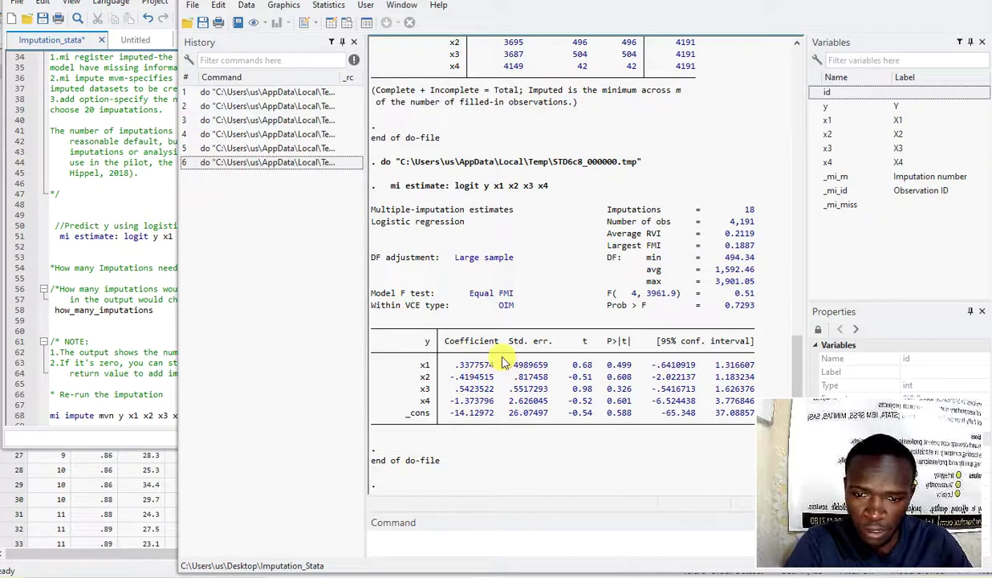
left_click_drag(513, 355, 764, 426)
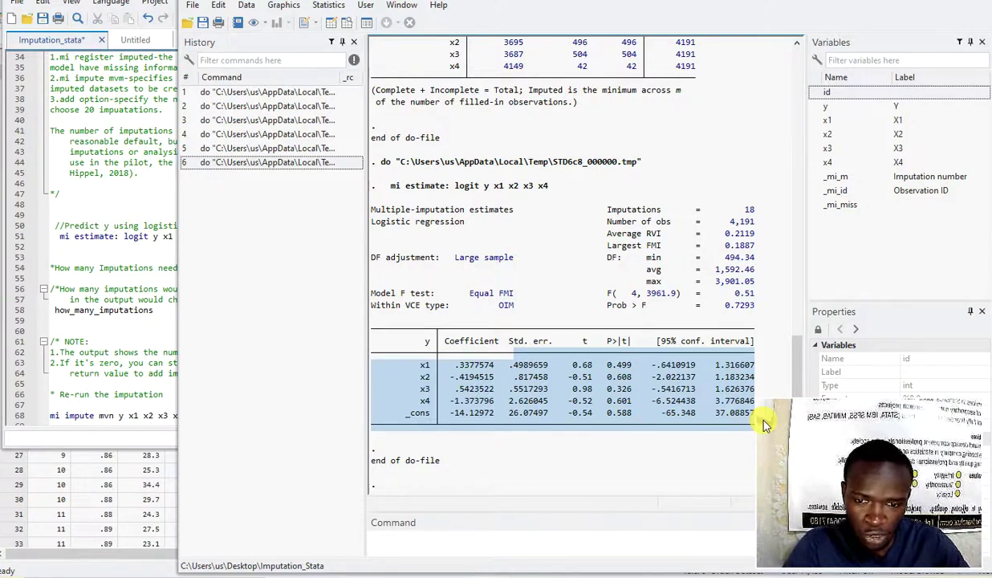
left_click(538, 374)
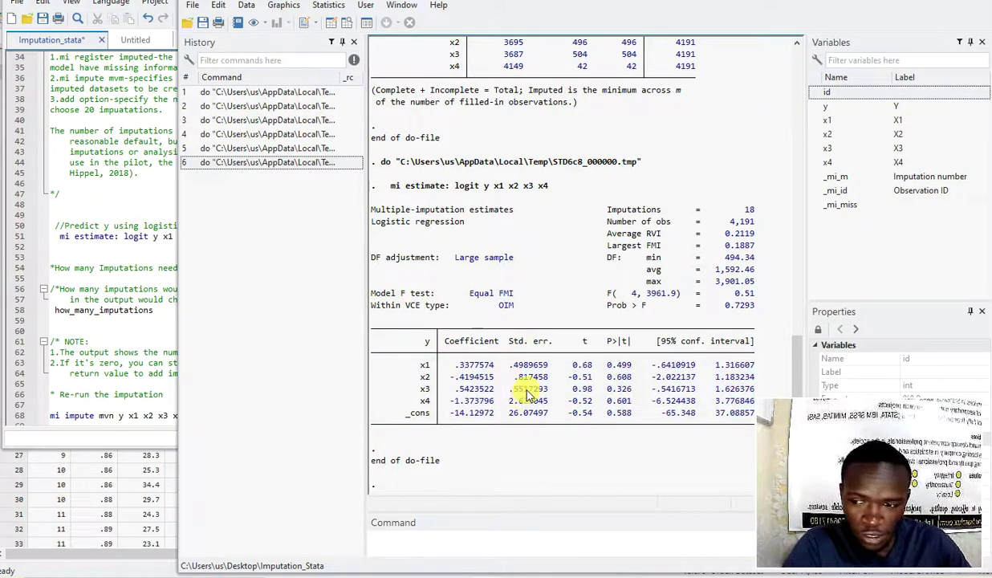
Step: Read the do-file notes on the 5% standard error claim, its justification, the reference and the number of imputations to use
left_click(138, 336)
scroll(138, 341, "down", 5)
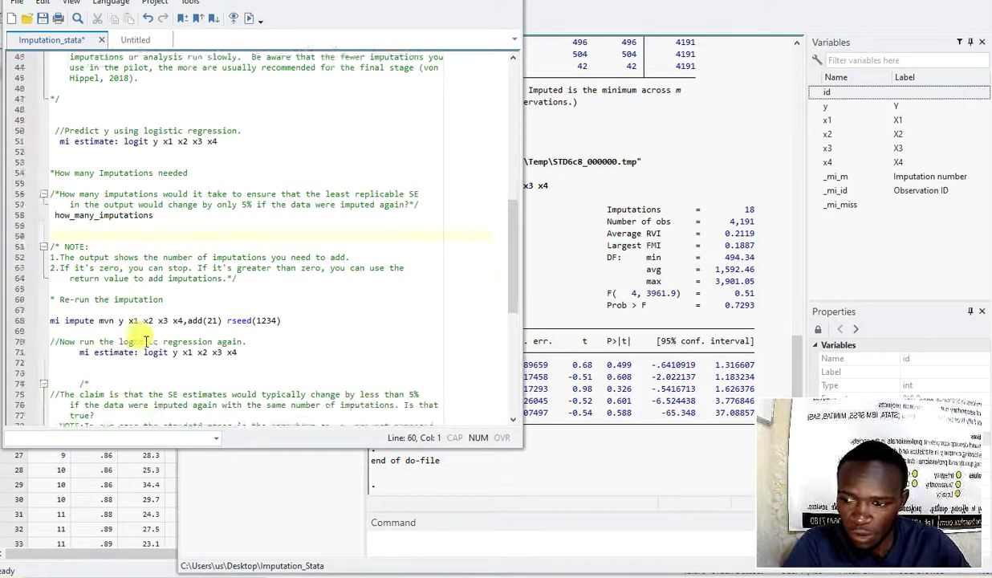
scroll(62, 322, "down", 1)
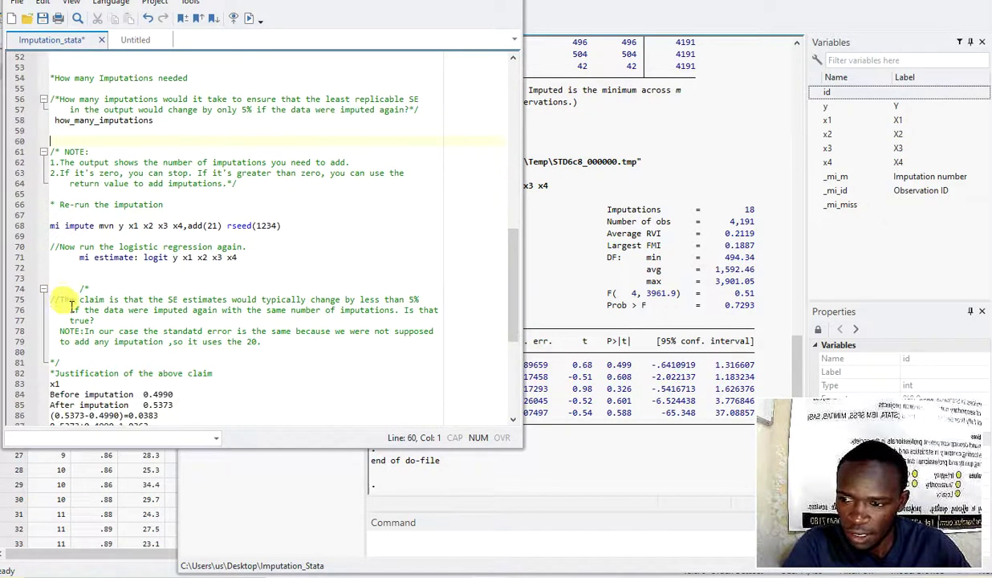
left_click_drag(52, 299, 276, 350)
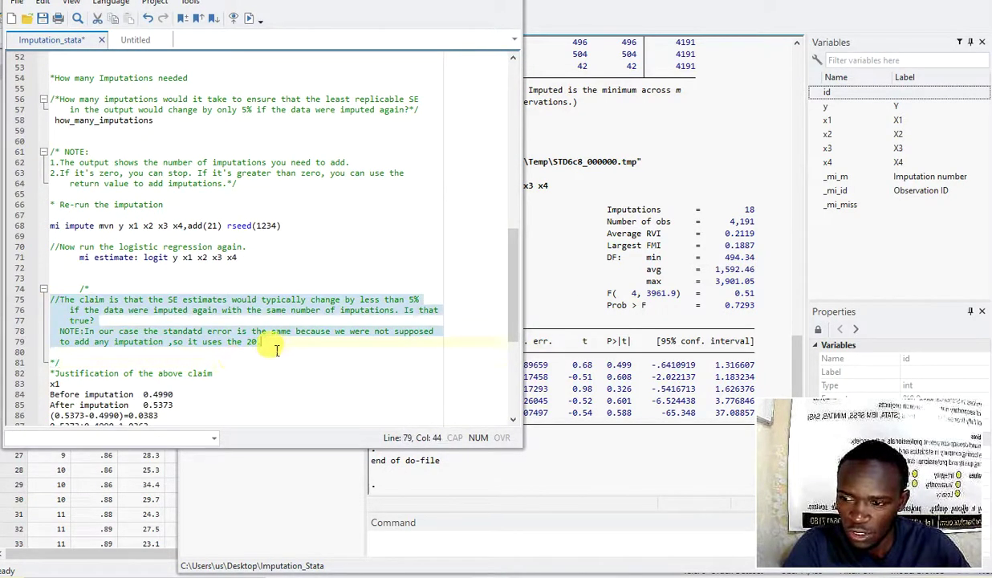
scroll(277, 341, "down", 6)
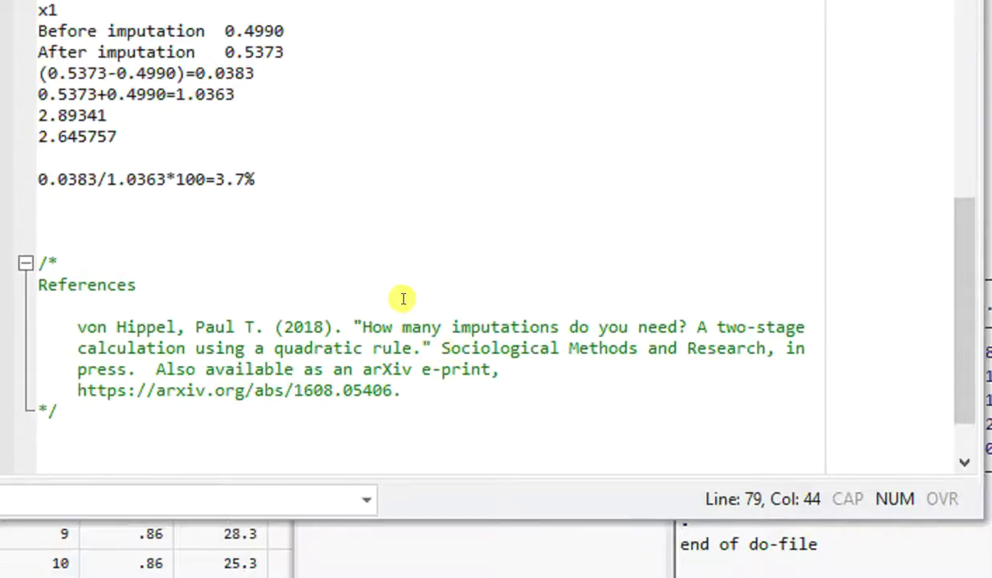
scroll(403, 298, "up", 6)
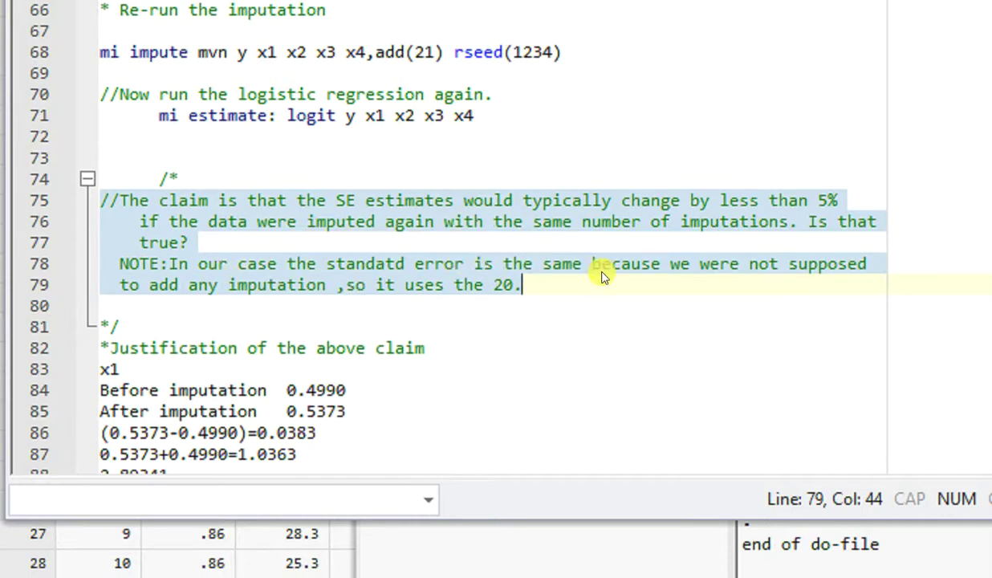
scroll(434, 244, "up", 5)
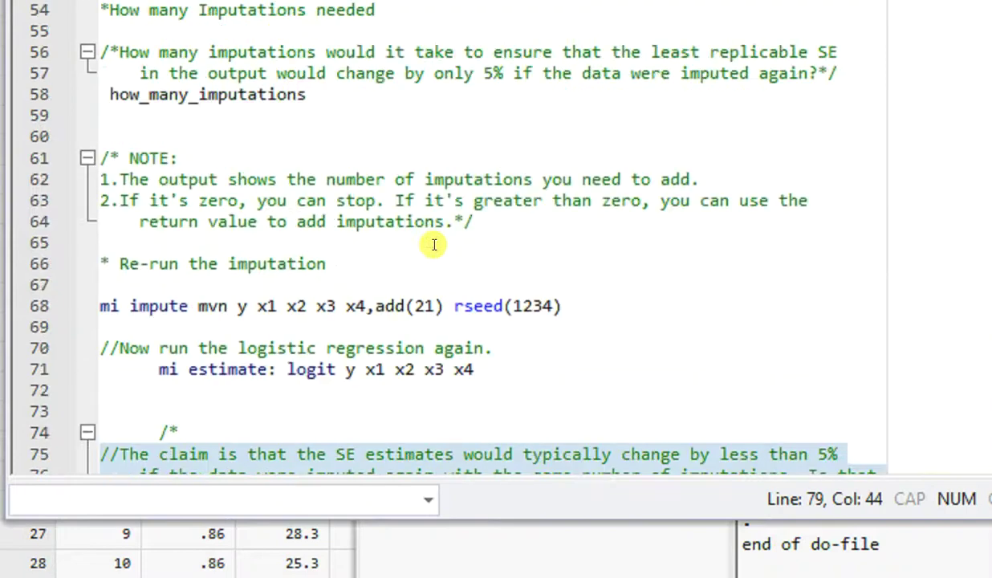
scroll(435, 244, "up", 7)
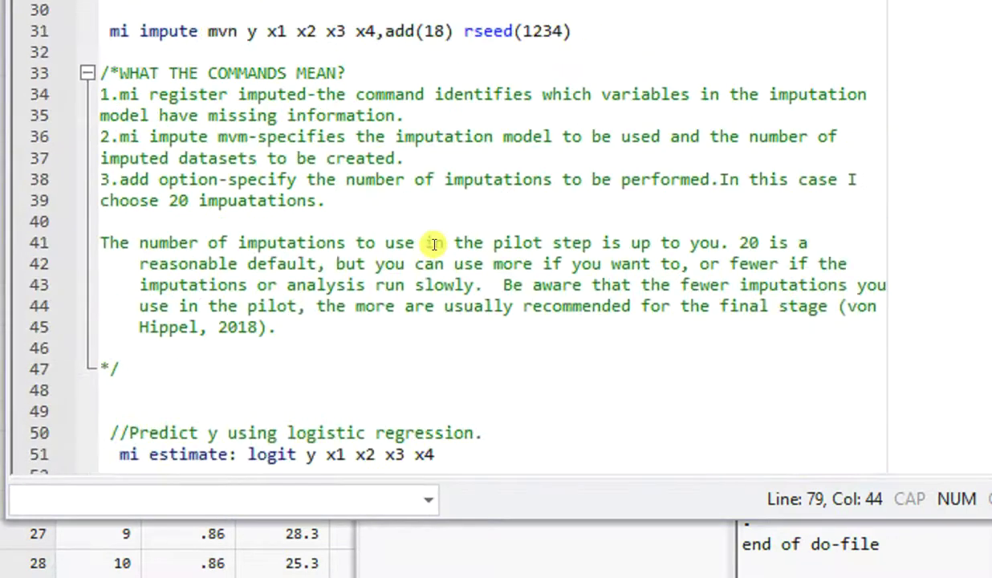
scroll(434, 244, "up", 2)
scroll(434, 244, "up", 2)
scroll(435, 244, "down", 11)
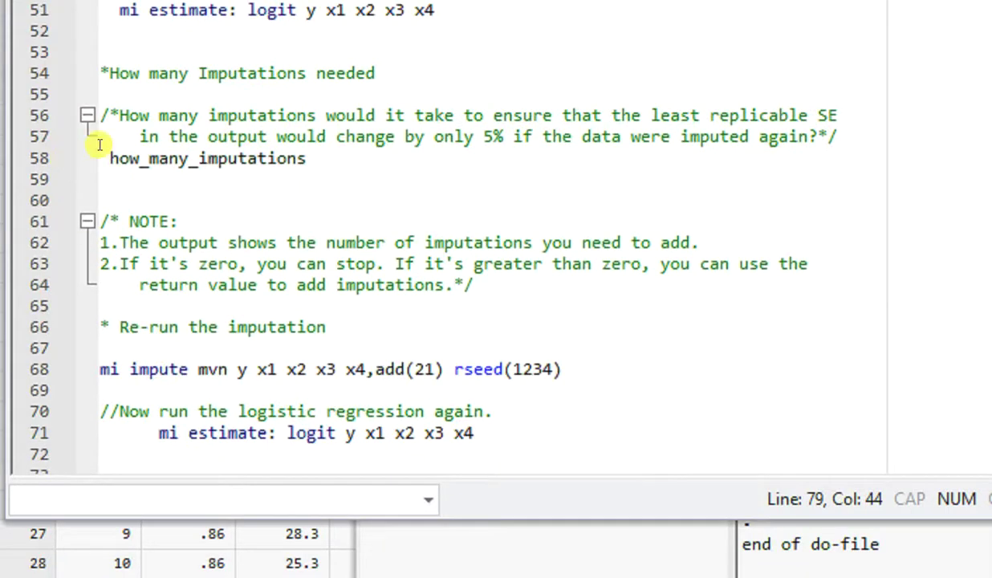
Step: Run the how_many_imputations line from the do-file and review the fraction of missing information and the pilot, needed and additional imputations
left_click_drag(37, 153, 339, 160)
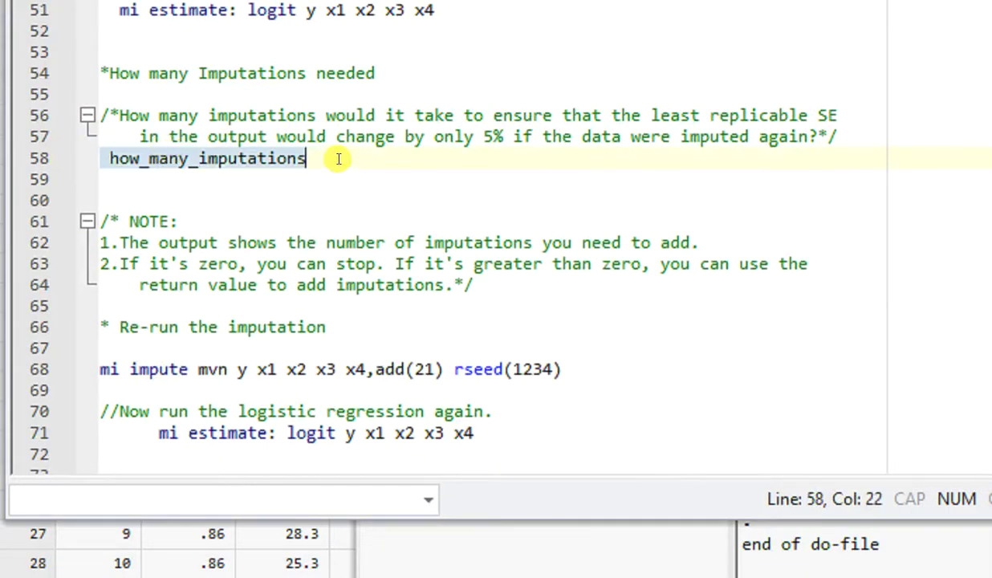
scroll(534, 213, "up", 5)
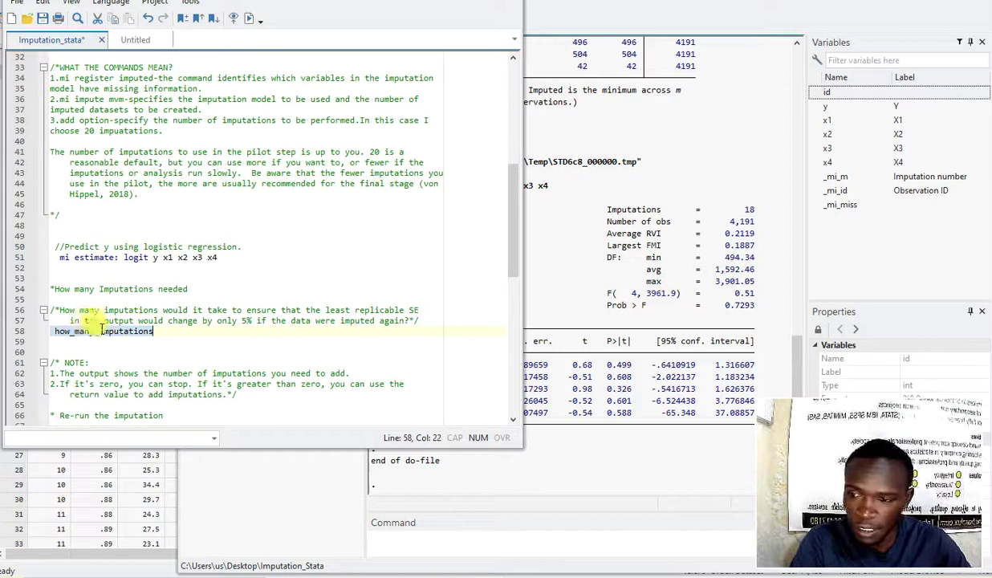
left_click(247, 24)
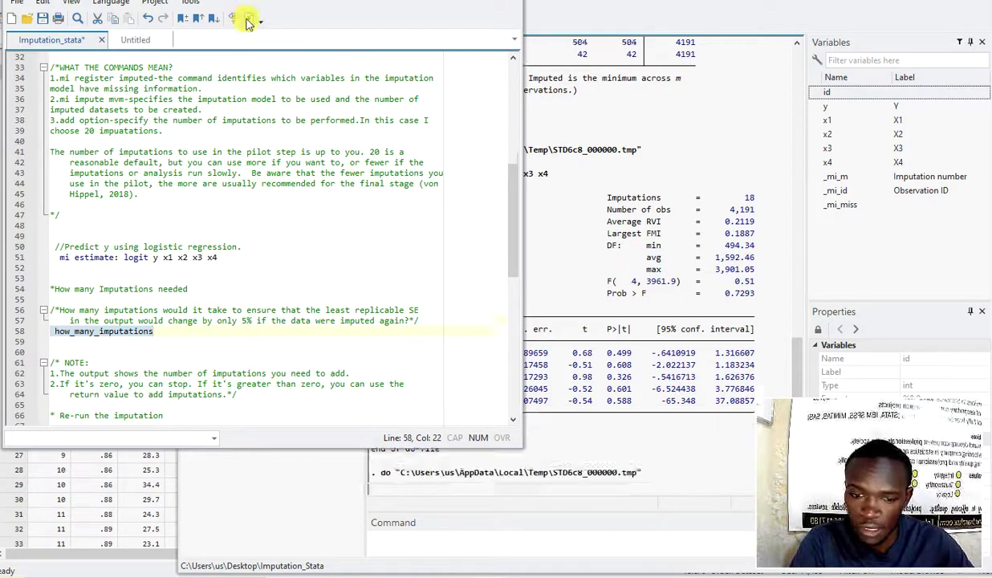
left_click(652, 343)
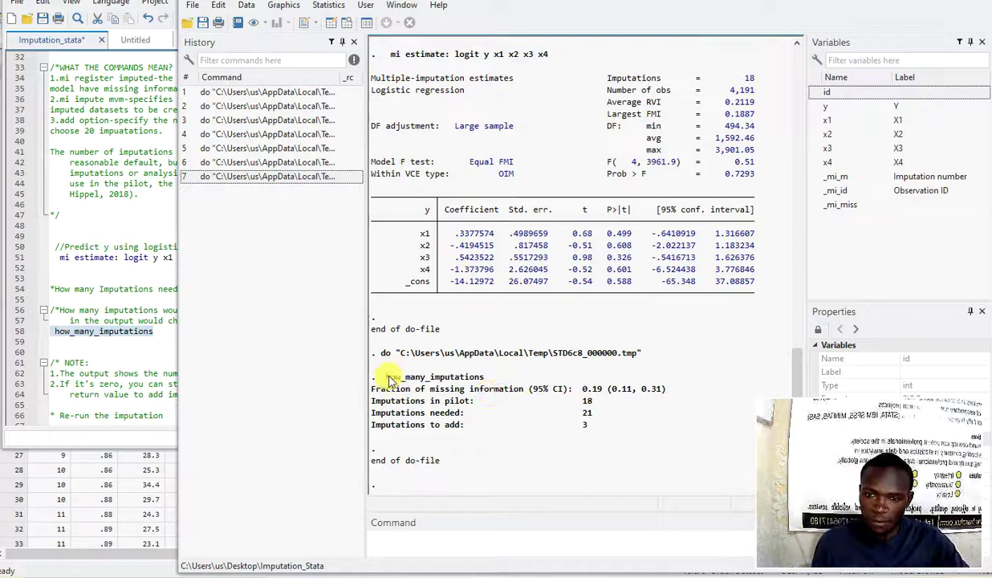
left_click_drag(388, 377, 480, 427)
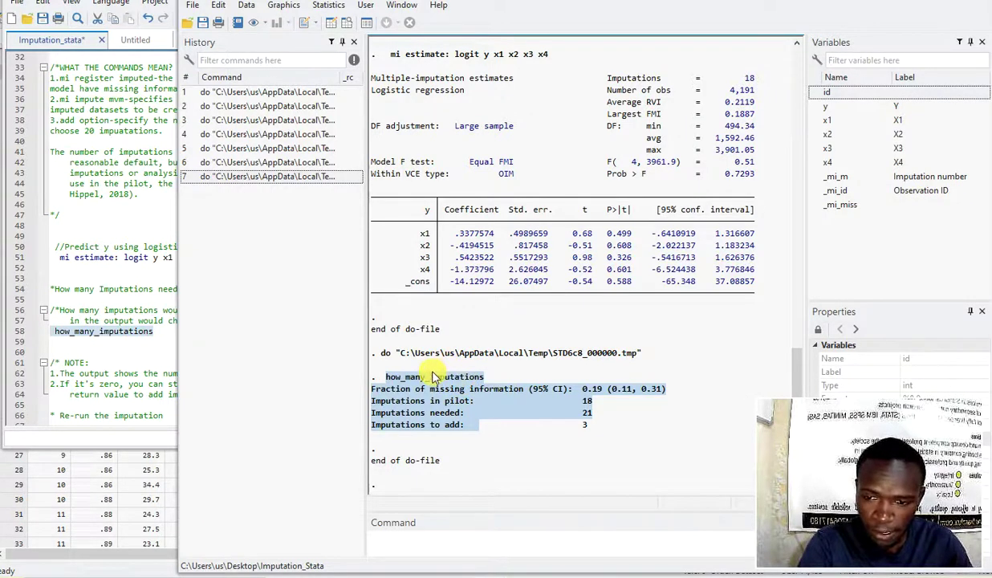
left_click(392, 391)
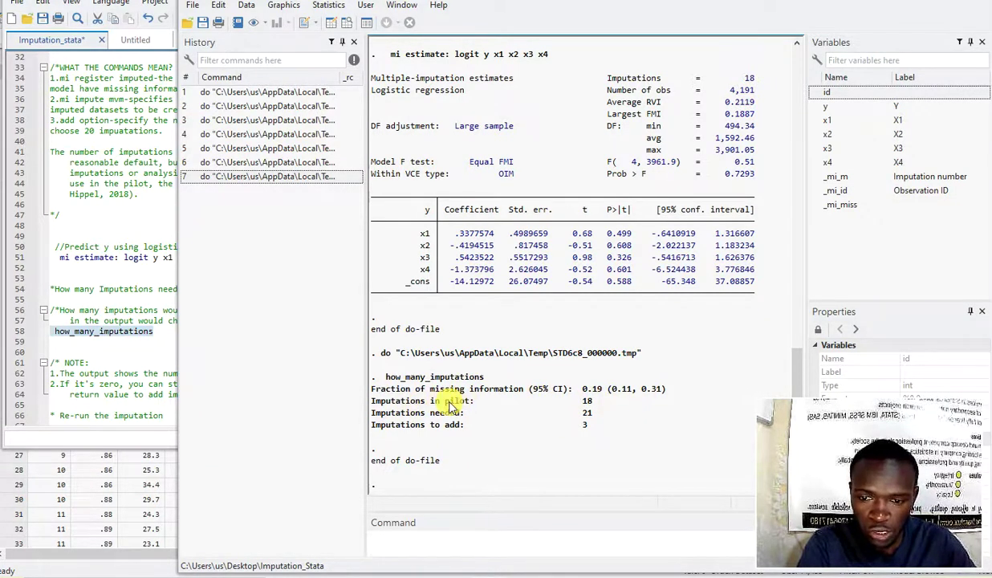
left_click_drag(445, 403, 474, 406)
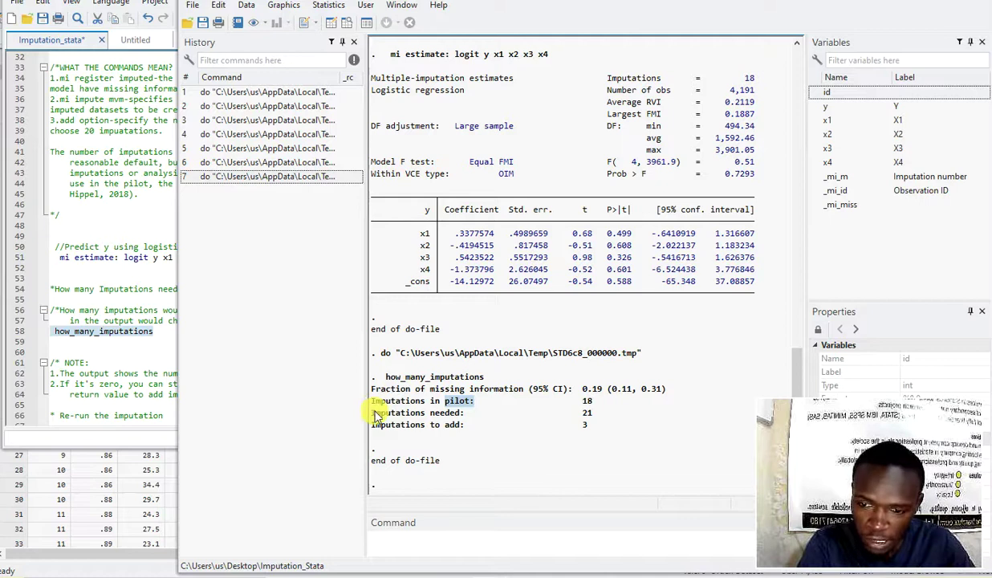
Step: Examine the numbers of imputations needed and to add in the how_many_imputations output
left_click_drag(373, 414, 575, 414)
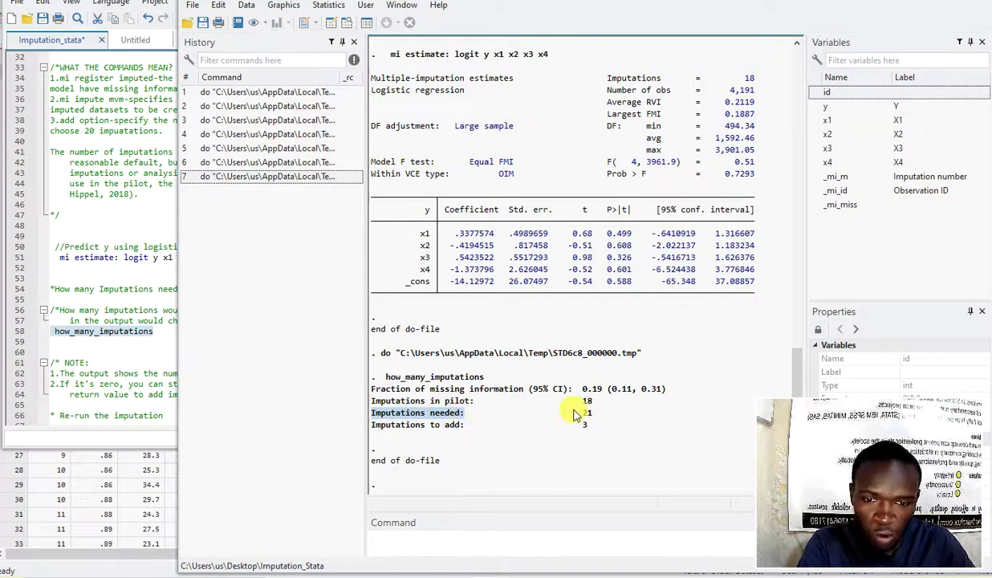
left_click(466, 415)
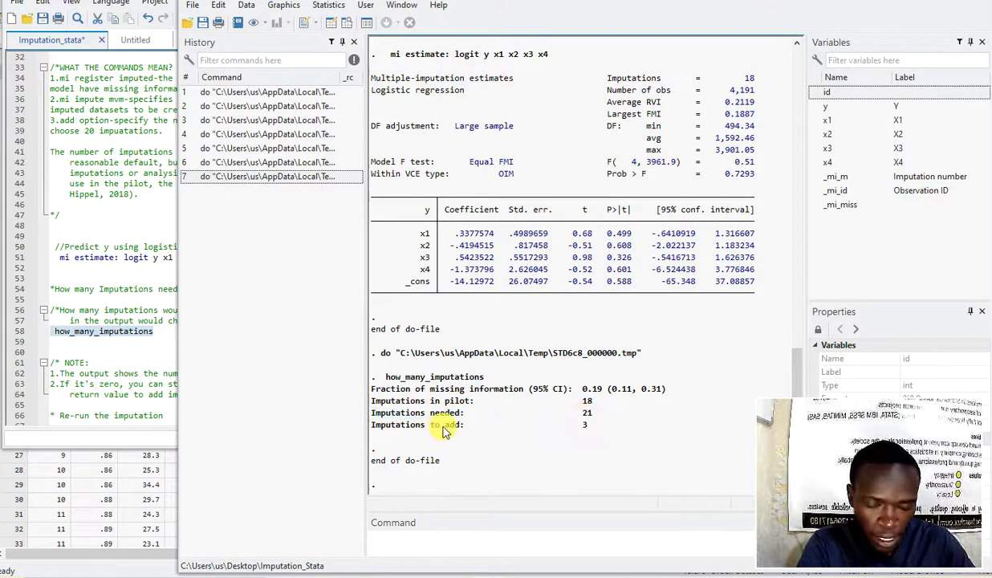
left_click_drag(582, 427, 611, 434)
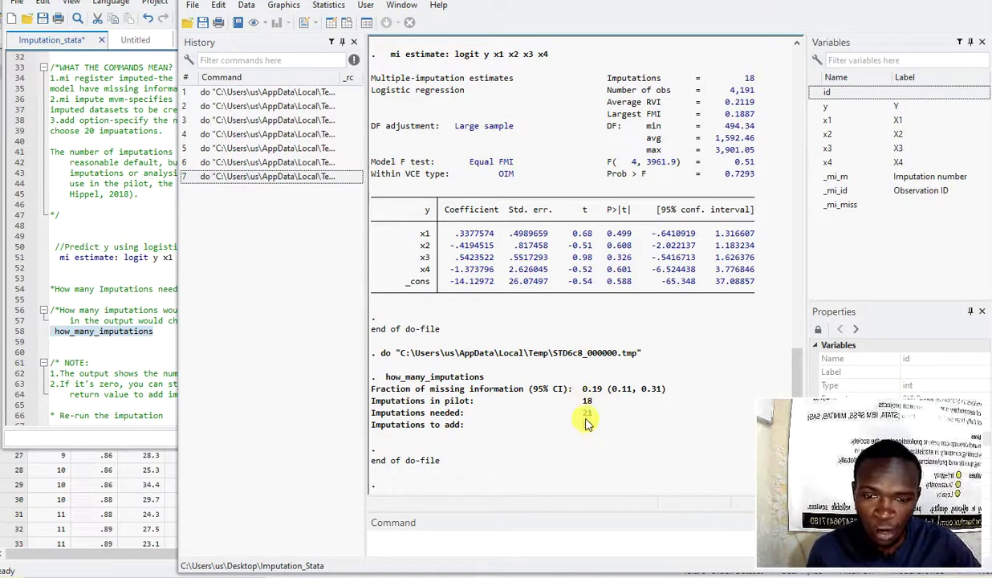
double_click(587, 413)
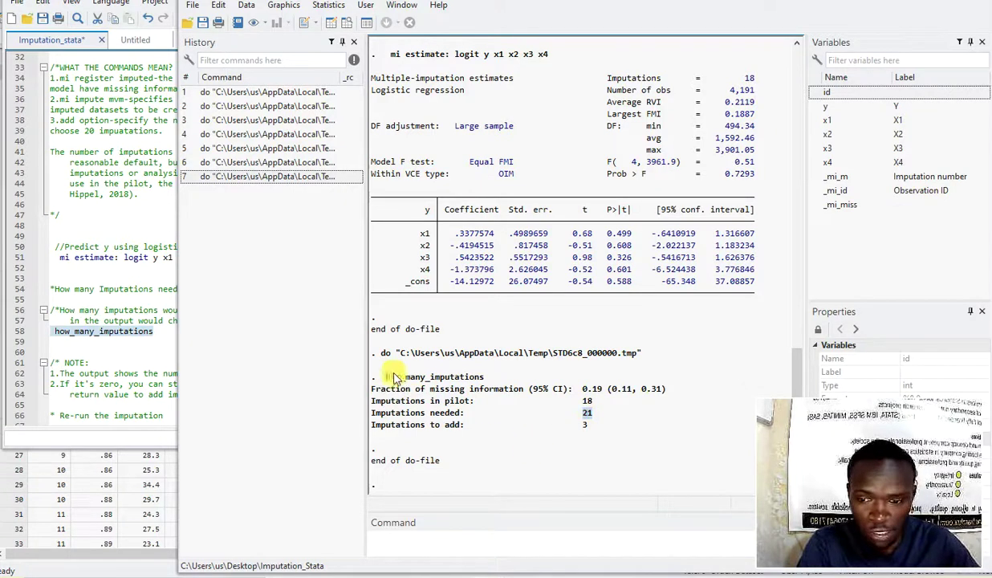
left_click_drag(387, 377, 609, 438)
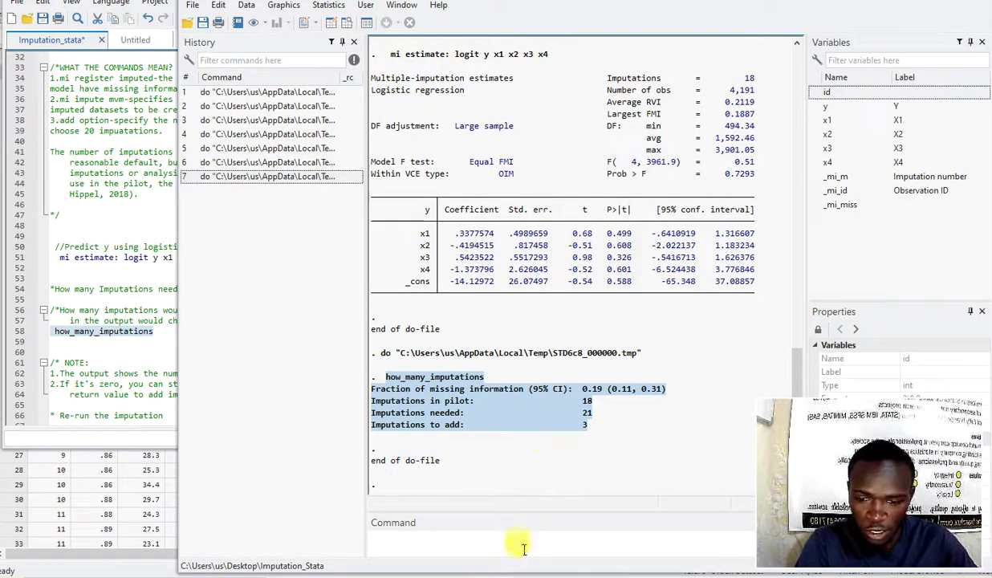
Step: Run only the do-file line "mi impute mvn y x1 x2 x3 x4,add(21) rseed(1234)" to re-run the imputation
mouse_move(480, 571)
left_click(482, 521)
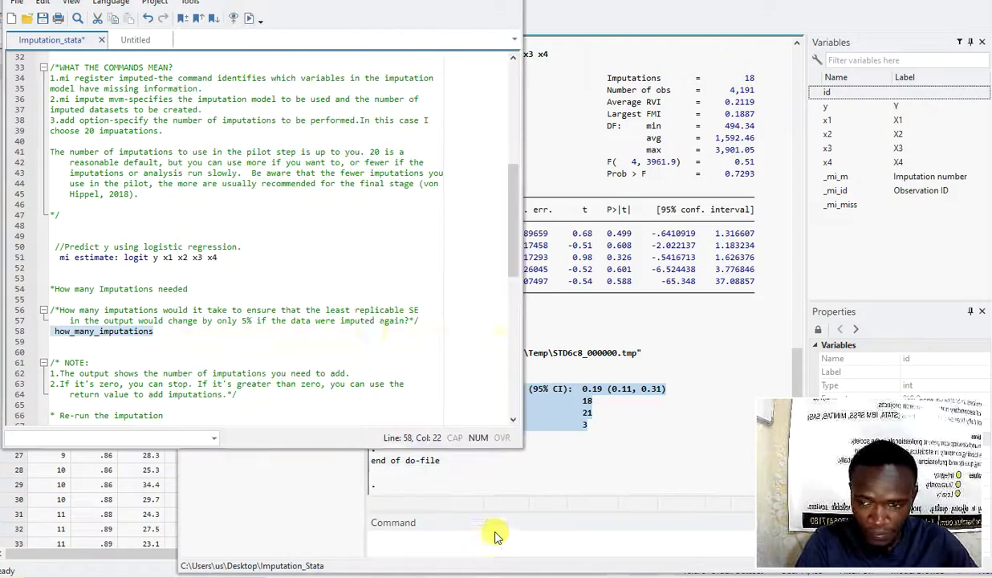
scroll(269, 293, "down", 1)
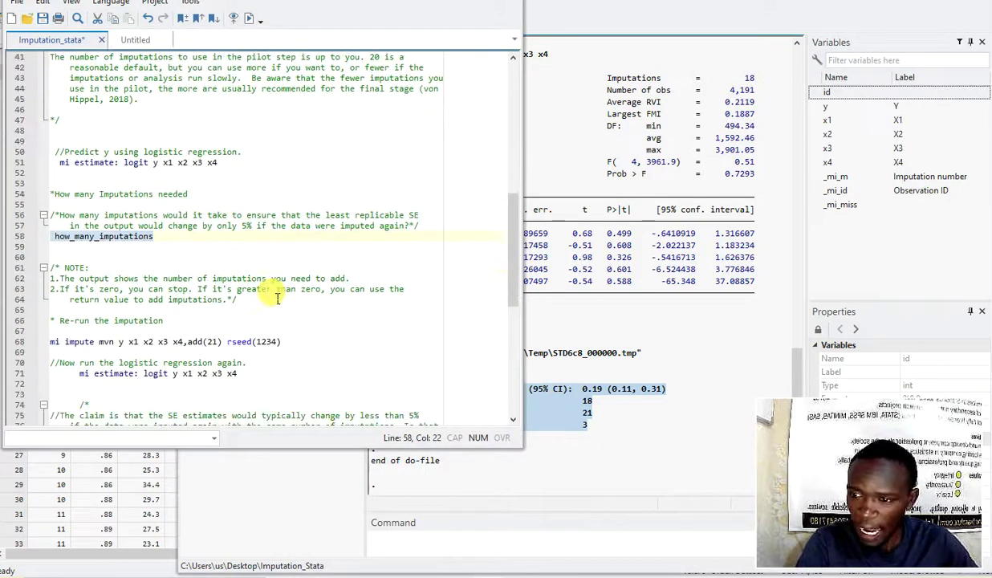
scroll(269, 293, "down", 2)
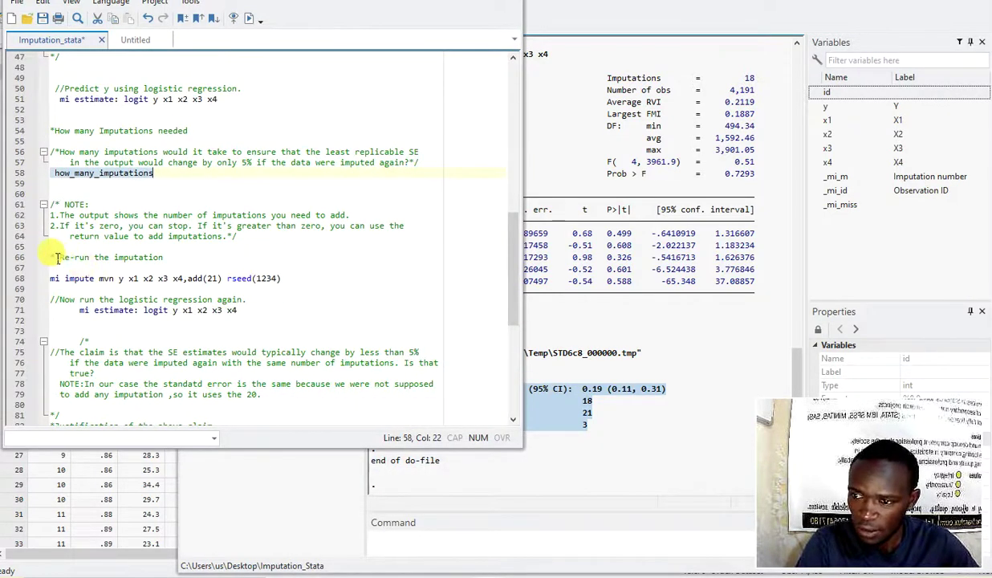
left_click_drag(57, 257, 313, 290)
scroll(310, 280, "down", 3)
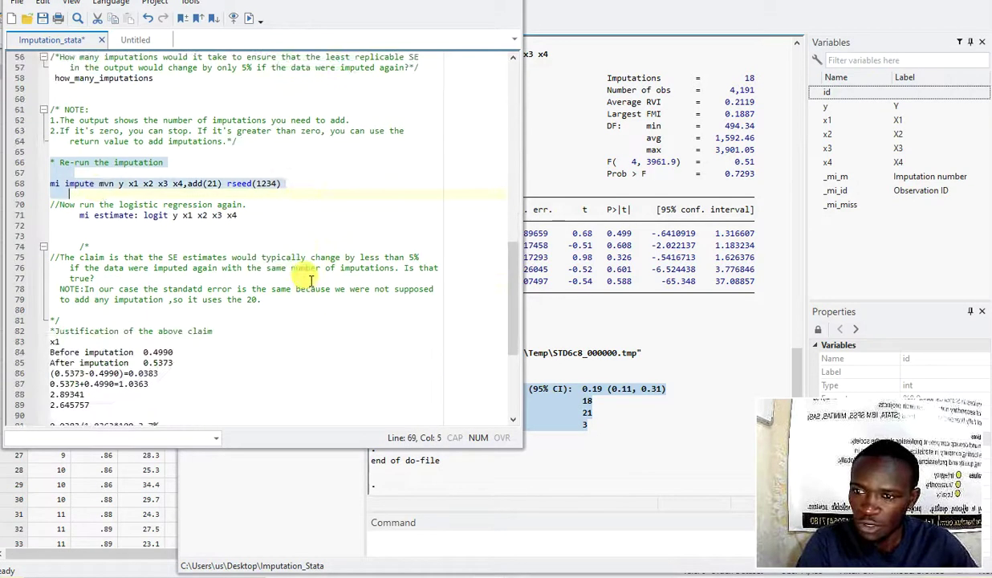
scroll(311, 280, "down", 2)
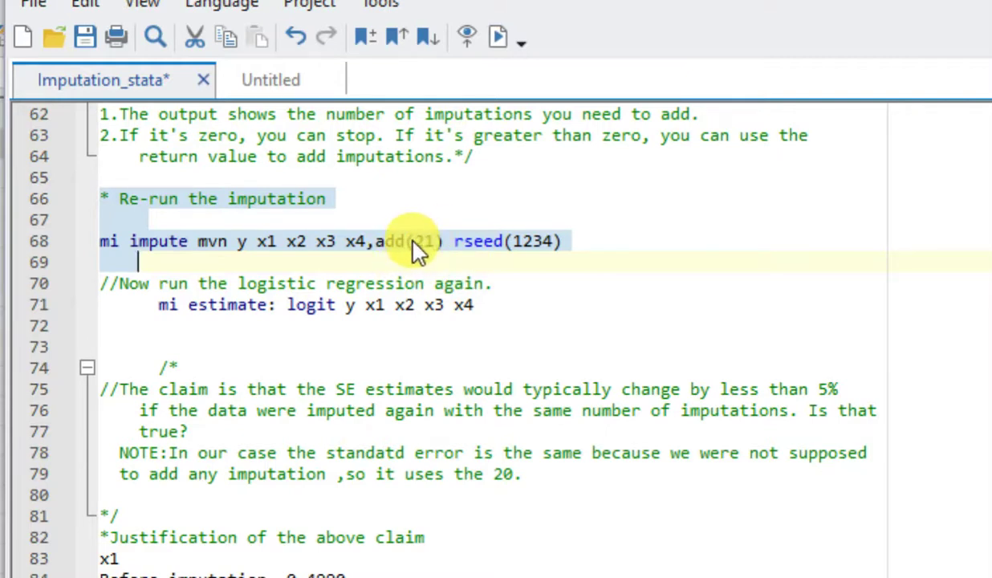
left_click(410, 257)
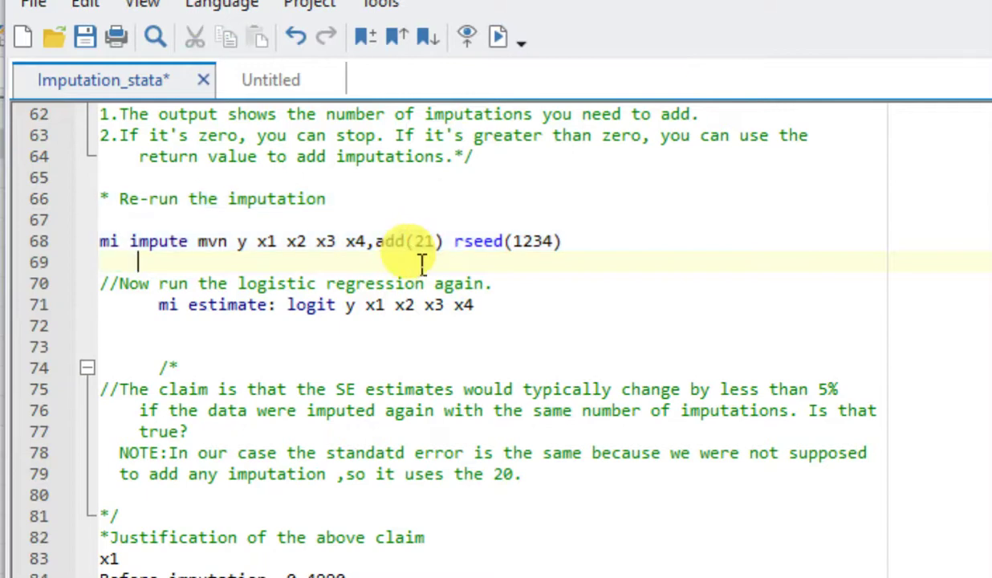
triple_click(130, 241)
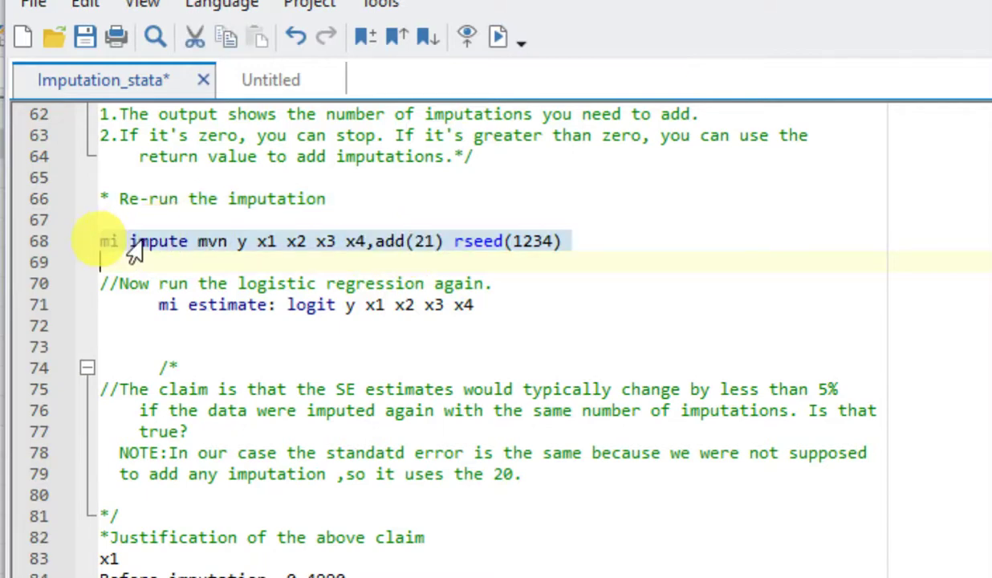
left_click(480, 36)
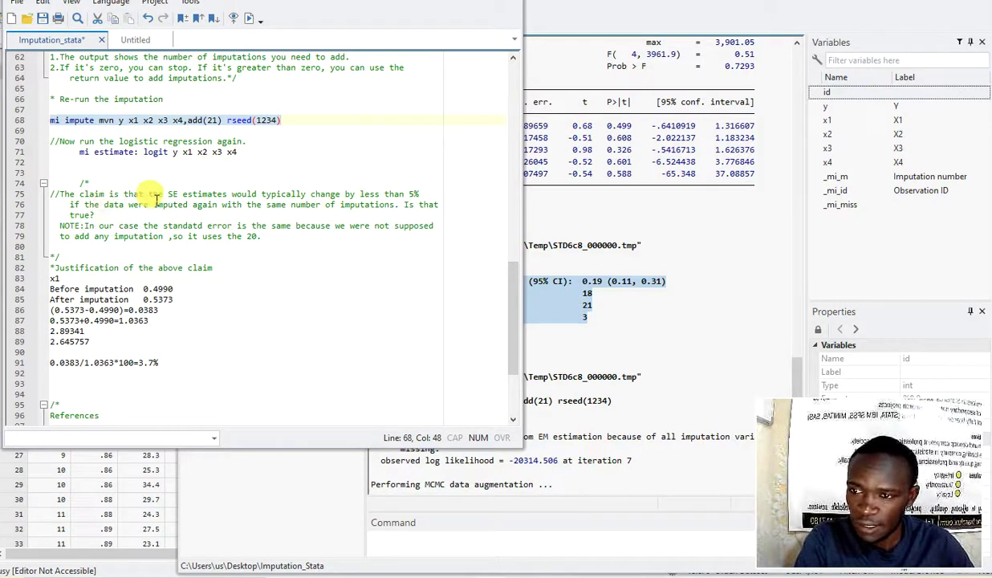
Step: Read the do-file claim that standard errors change by less than 5%, and check the progress of the imputation in the results
left_click_drag(148, 194, 415, 195)
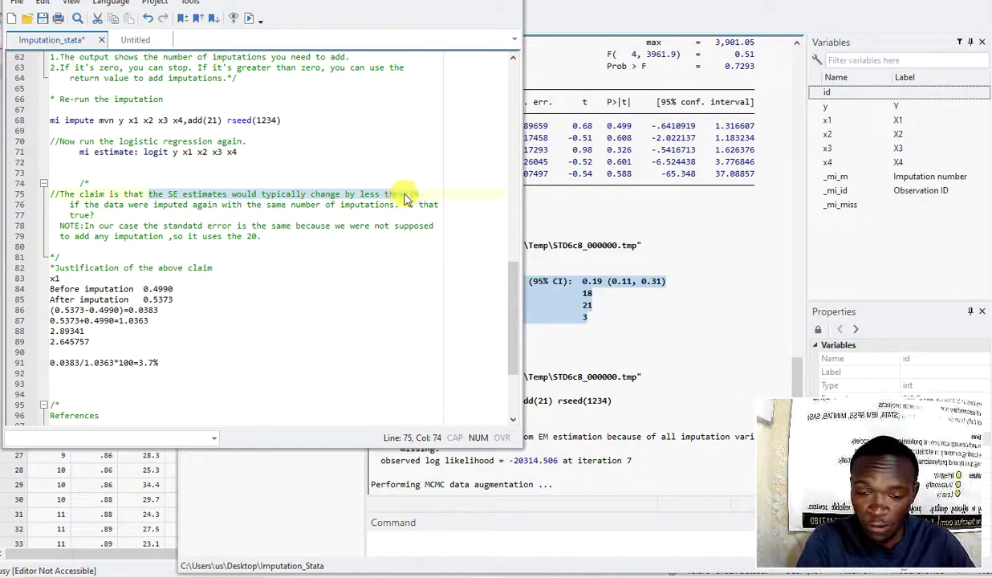
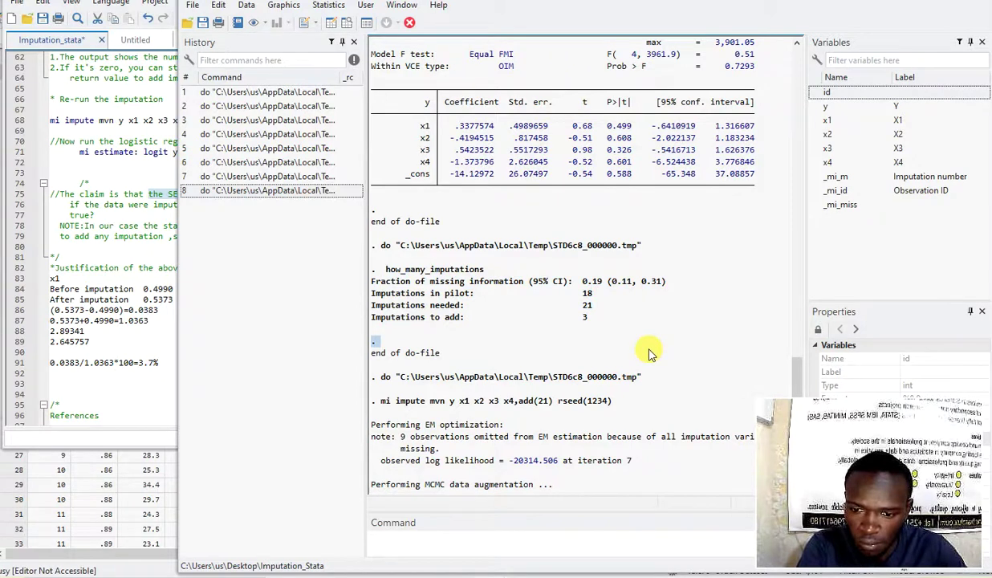
scroll(650, 353, "up", 3)
scroll(647, 341, "down", 3)
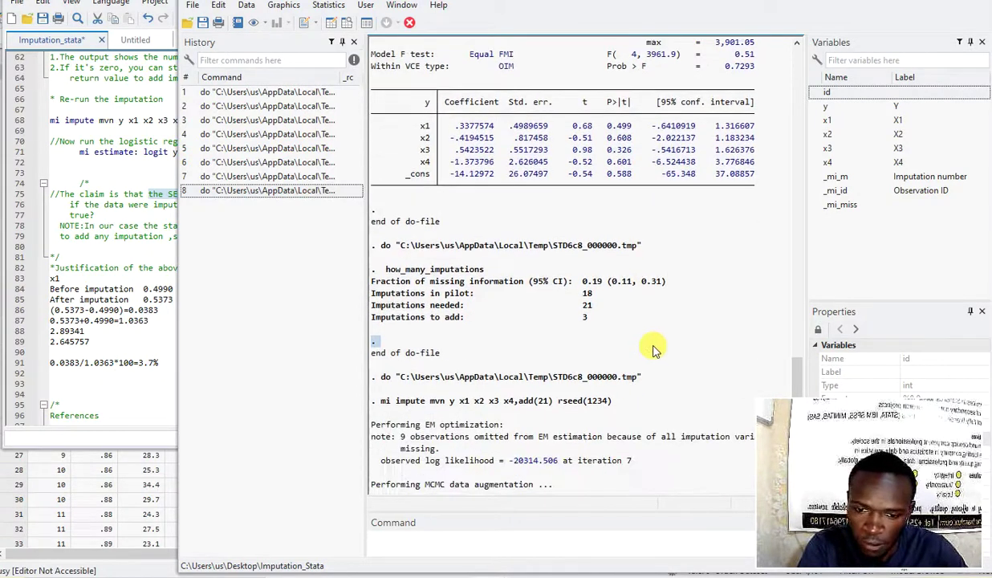
mouse_move(489, 575)
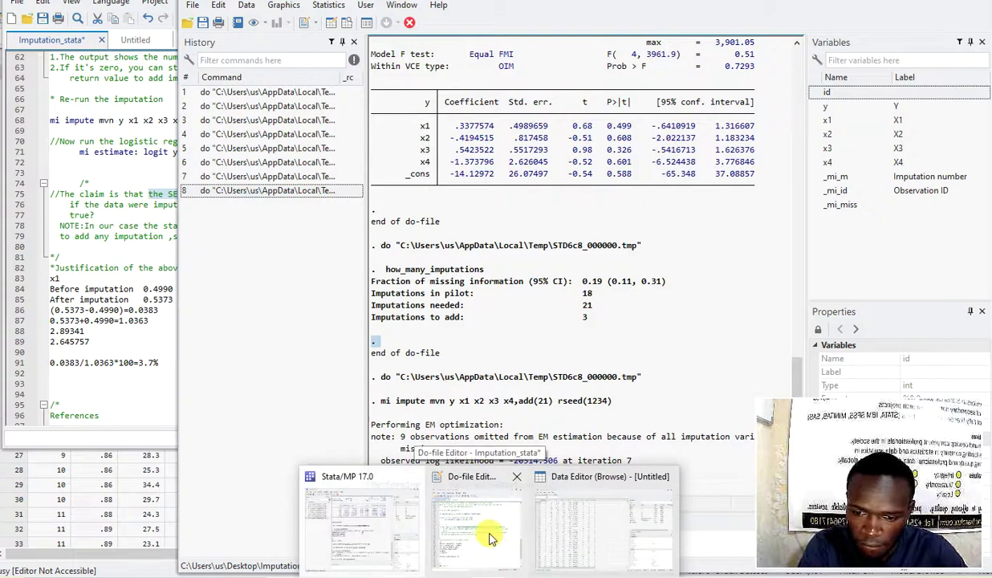
left_click(378, 543)
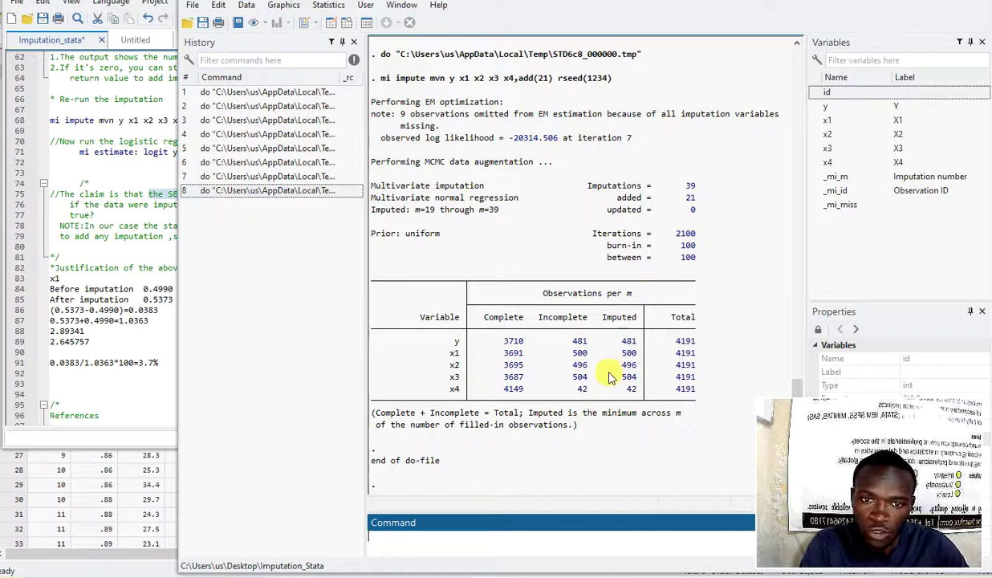
Step: Compare the imputed observations of y and x1 to x4 between the first imputation and the re-run
scroll(654, 254, "up", 1)
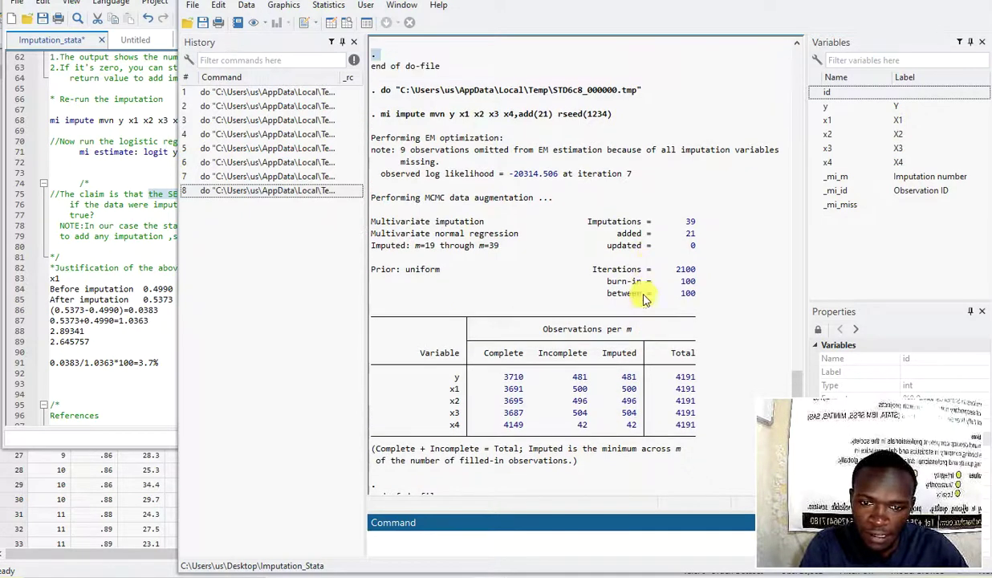
scroll(630, 385, "up", 10)
scroll(612, 296, "up", 8)
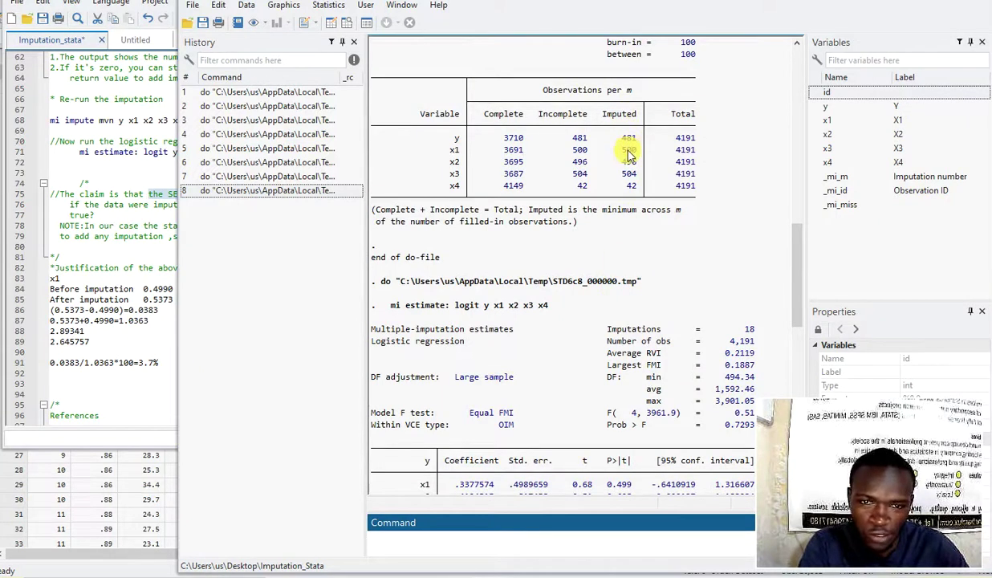
left_click_drag(627, 138, 628, 199)
scroll(652, 230, "down", 15)
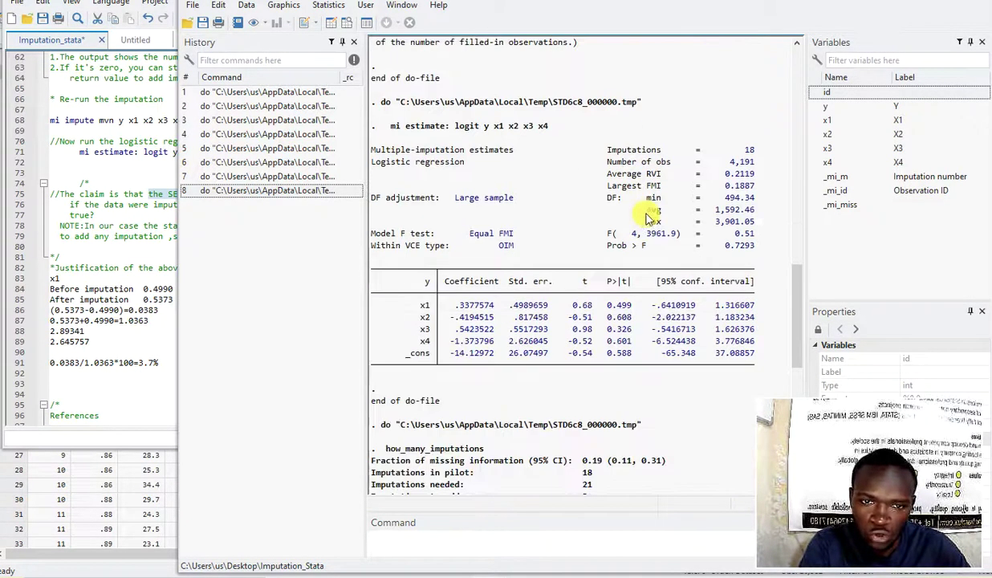
scroll(652, 231, "down", 3)
left_click_drag(630, 341, 646, 402)
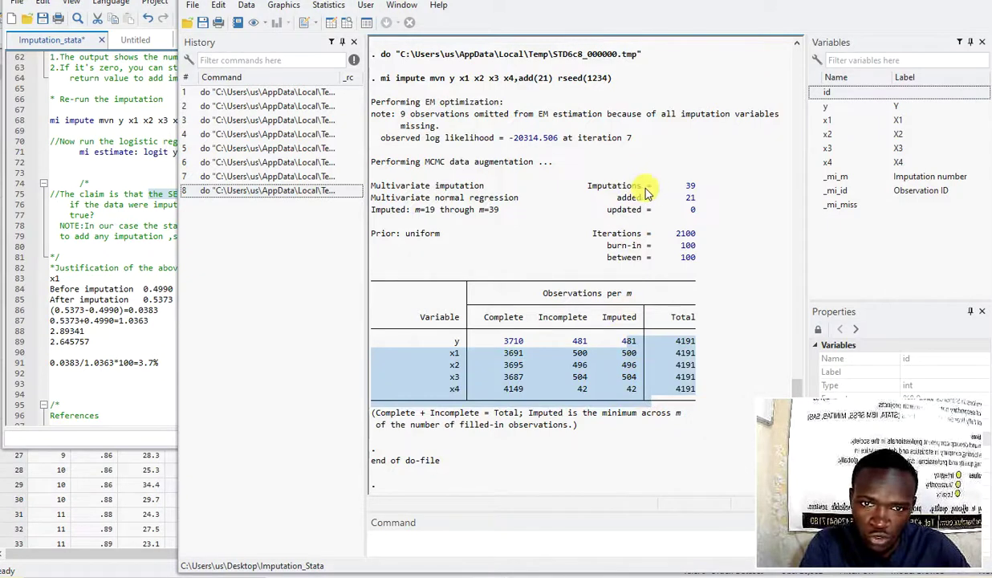
Step: Compare the total and added imputations reported by the first imputation and the re-run
left_click_drag(695, 186, 678, 186)
scroll(697, 227, "up", 6)
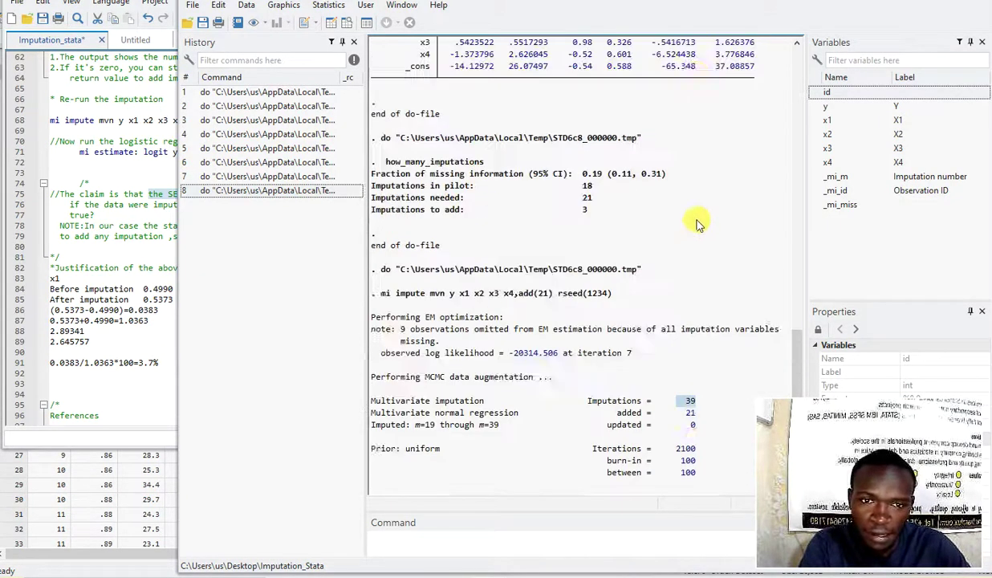
scroll(697, 227, "up", 18)
left_click_drag(675, 238, 709, 234)
scroll(709, 234, "down", 18)
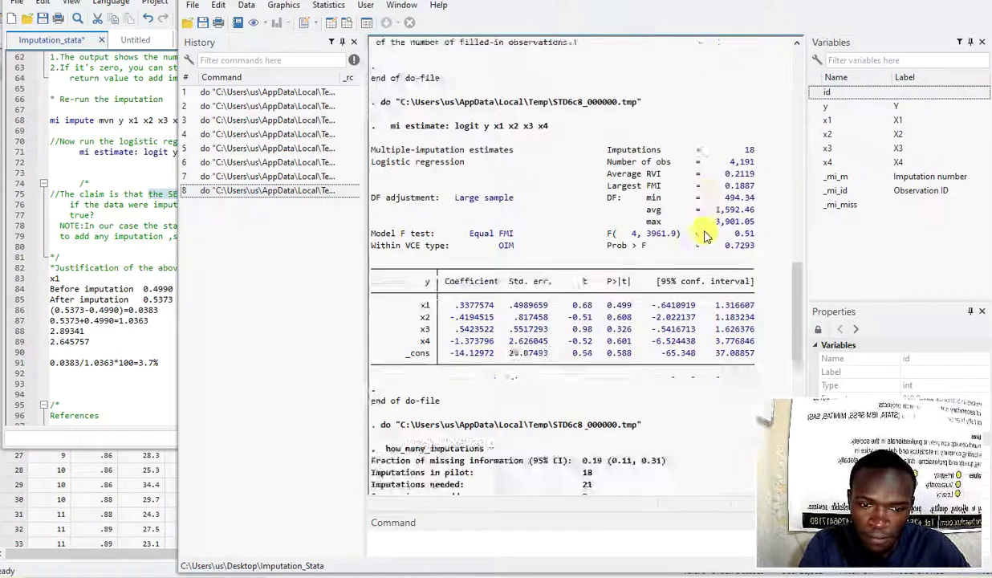
scroll(702, 235, "down", 3)
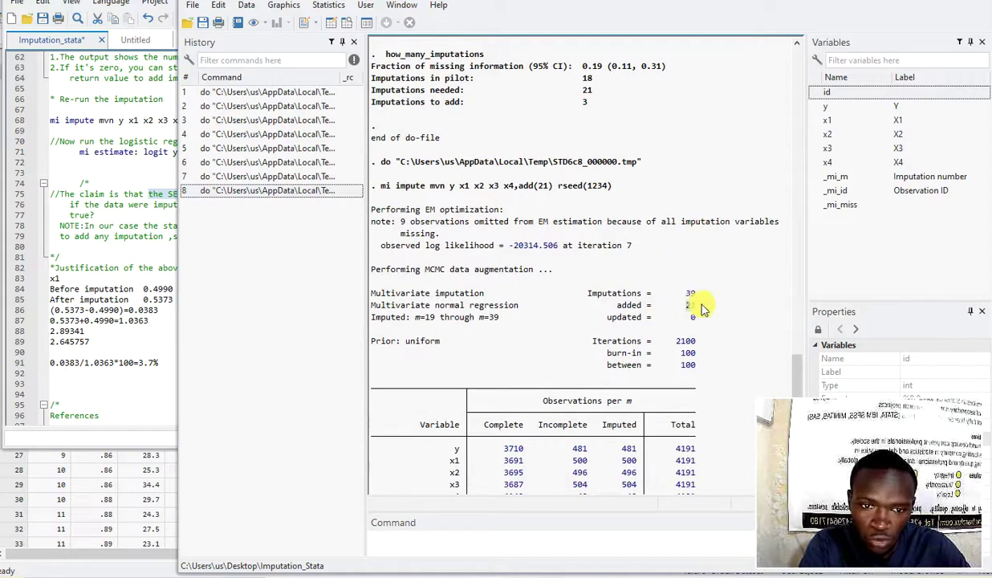
double_click(689, 305)
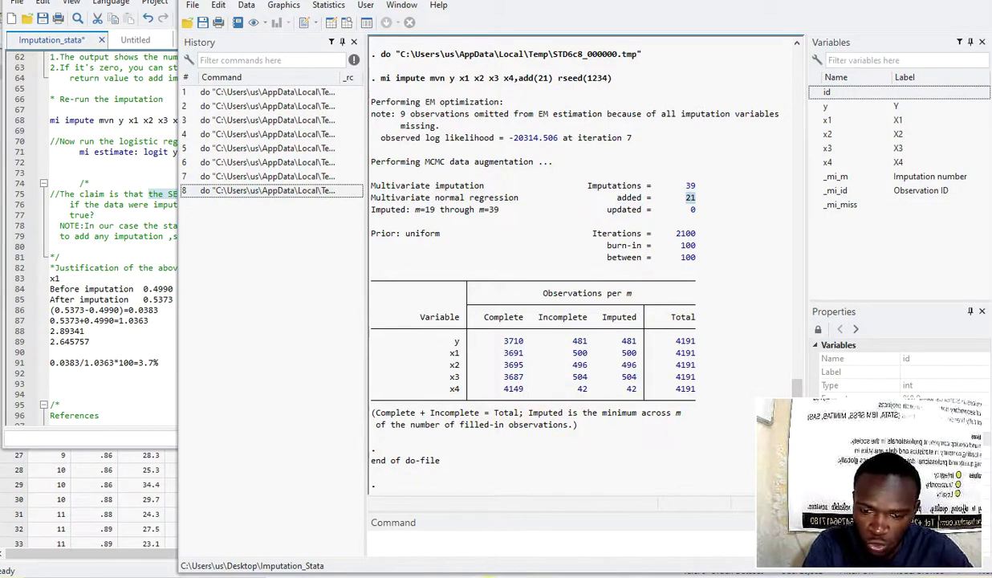
Step: Run only the second do-file line "mi estimate: logit y x1 x2 x3 x4" to refit the logistic regression after the added imputations
mouse_move(490, 575)
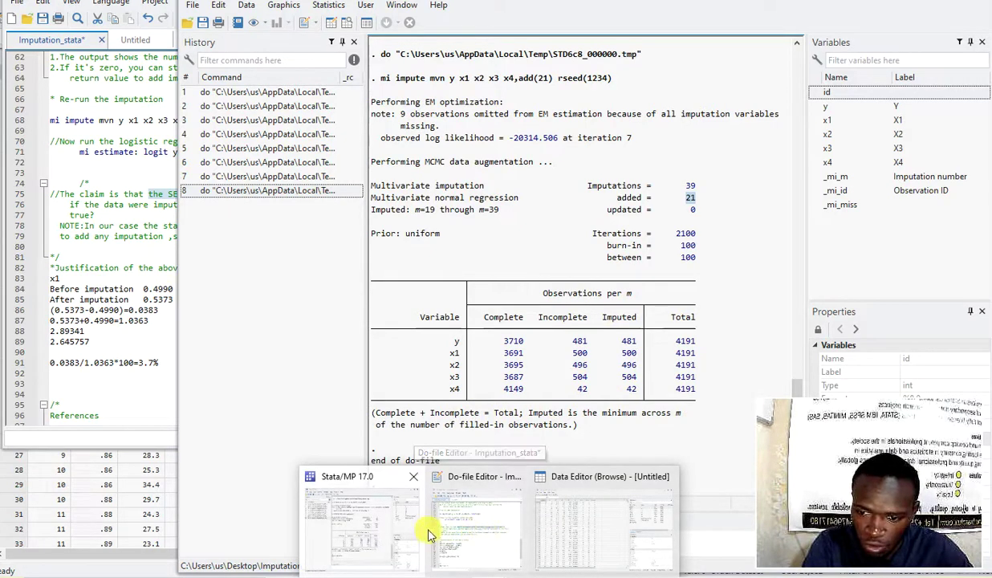
left_click(506, 534)
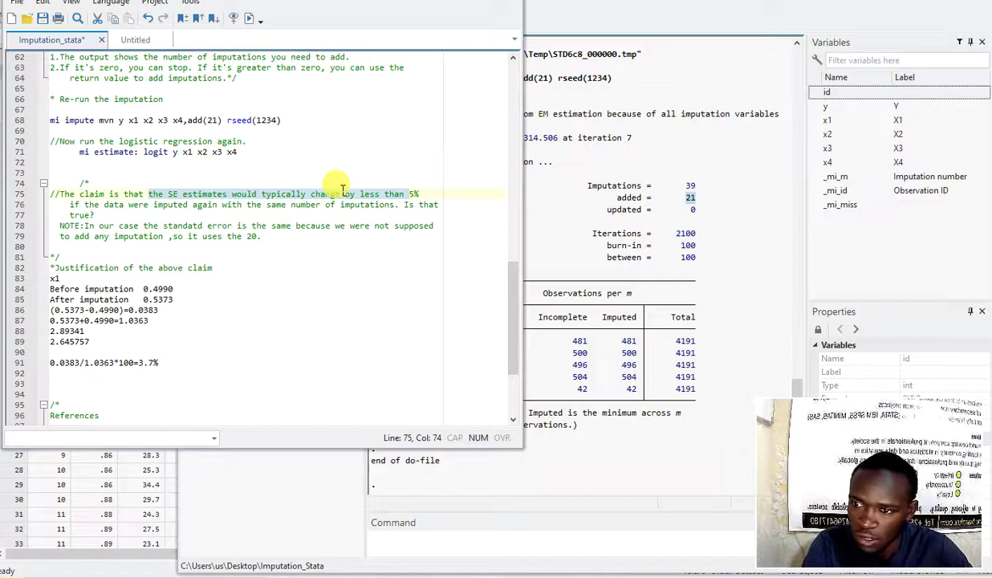
scroll(265, 195, "down", 4)
scroll(277, 197, "up", 3)
scroll(277, 197, "up", 2)
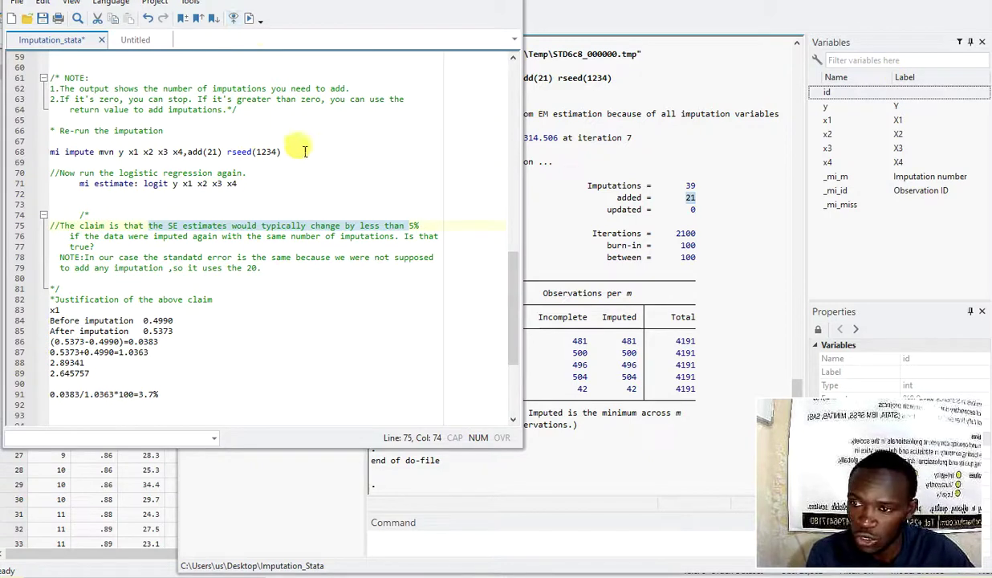
left_click_drag(50, 184, 256, 189)
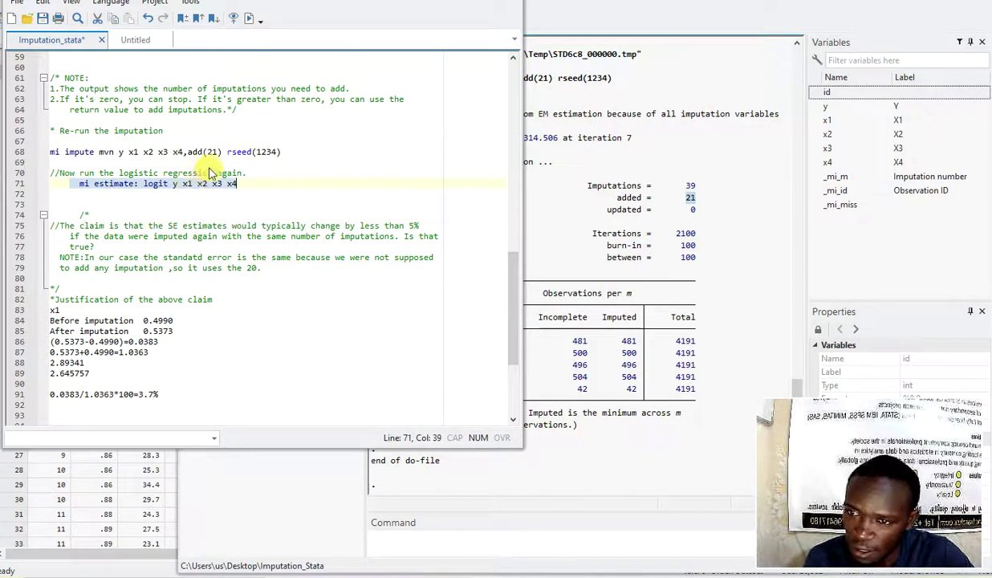
left_click(246, 22)
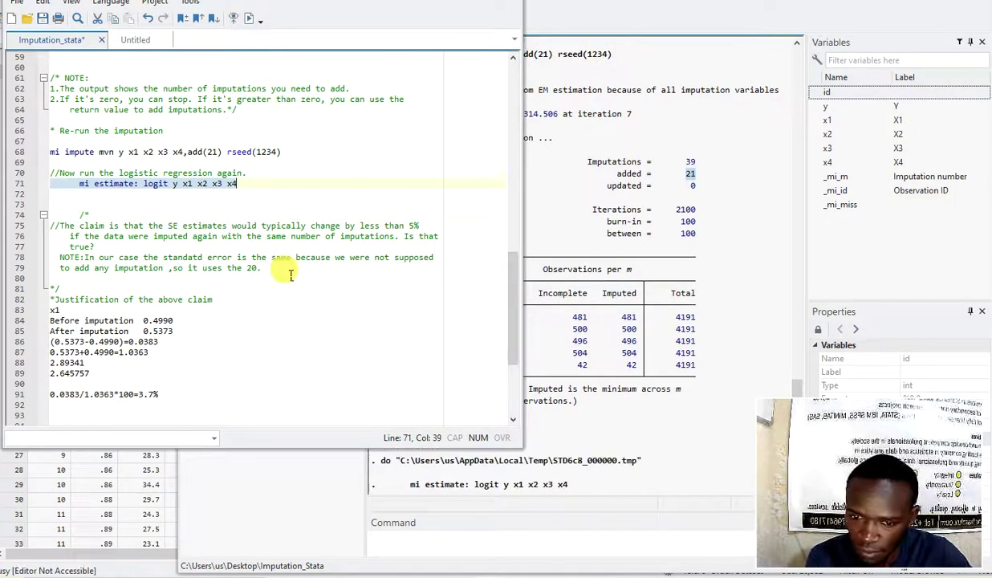
Step: Examine the coefficients, standard errors and number of imputations in the refitted logistic regression output
left_click(587, 423)
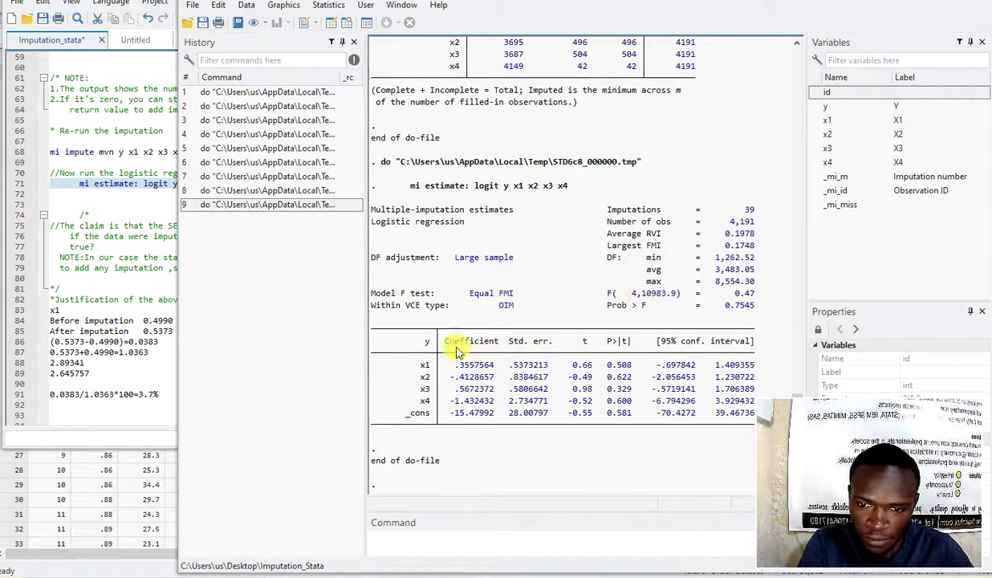
left_click_drag(454, 368, 745, 421)
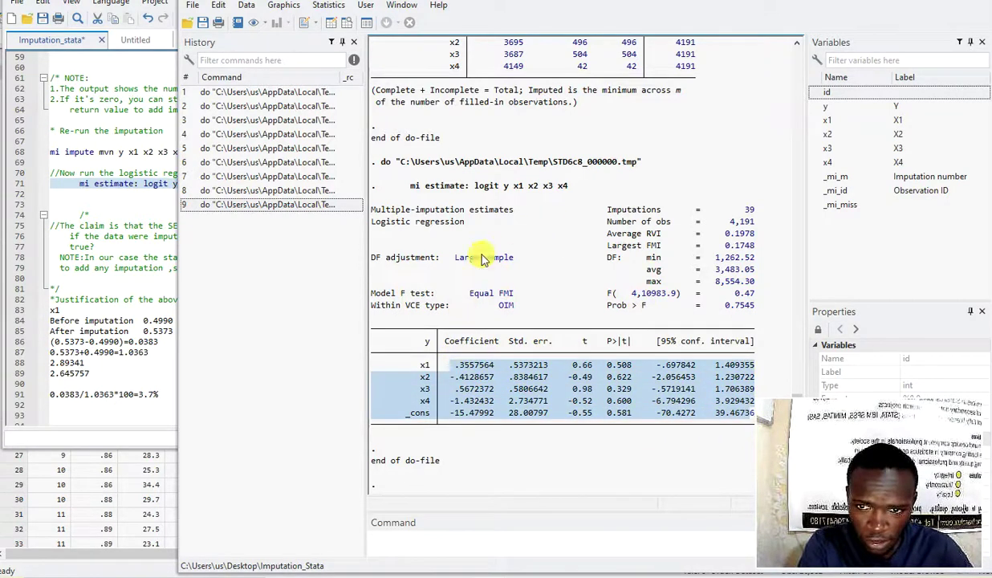
scroll(505, 240, "up", 5)
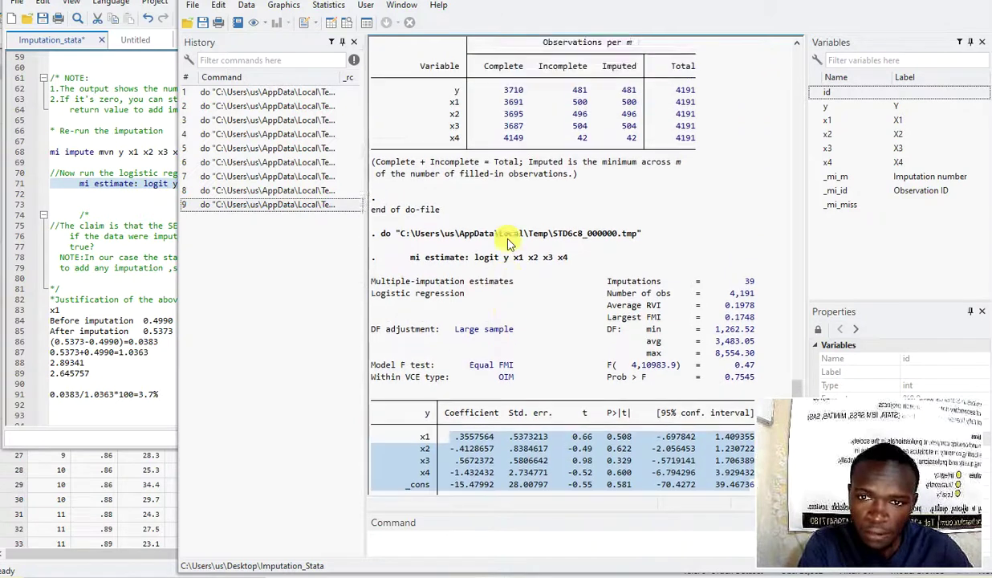
scroll(508, 244, "down", 5)
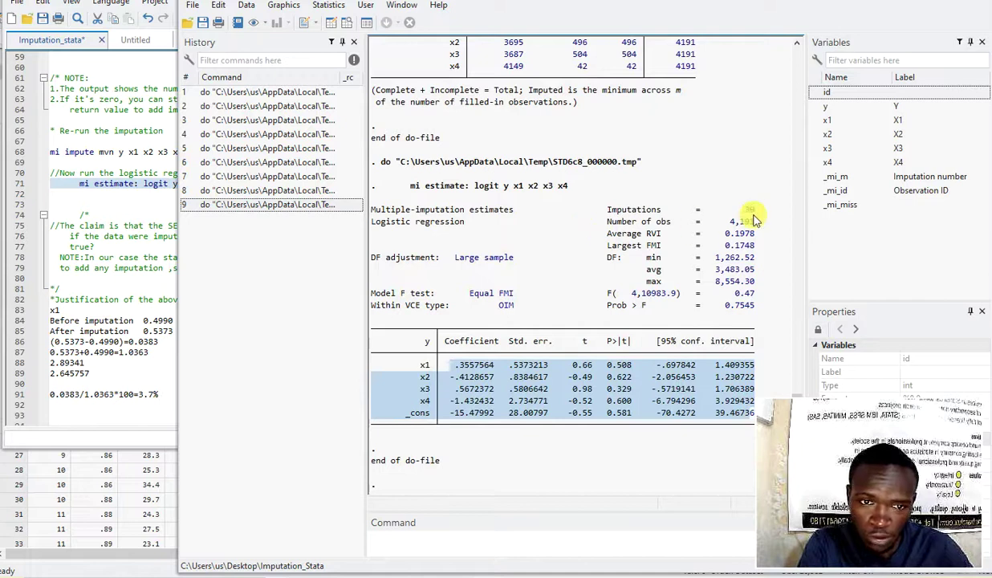
Step: Compare the x1 standard error between the pilot logistic regression output and the refit after the added imputations
scroll(490, 264, "up", 4)
scroll(490, 263, "down", 2)
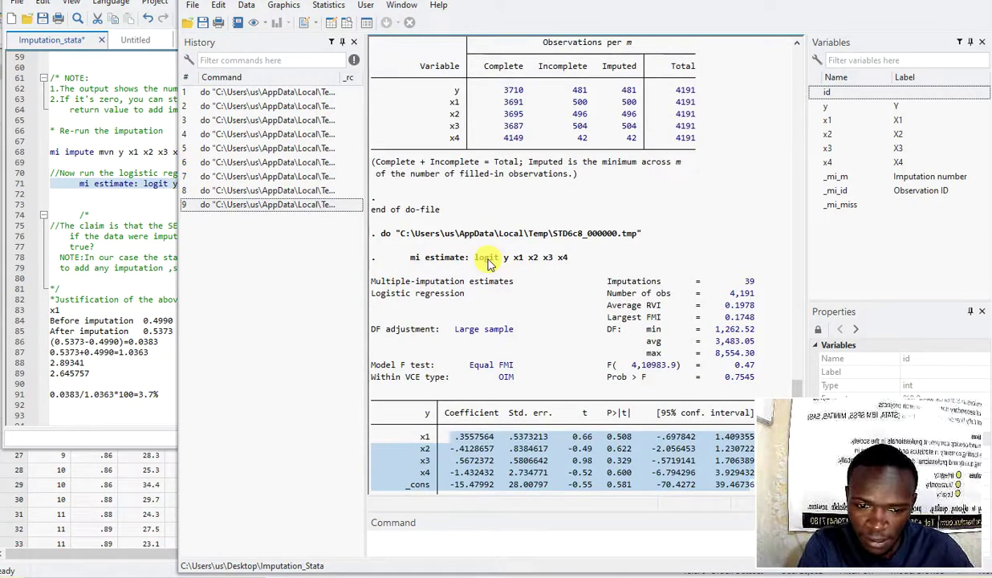
scroll(554, 297, "up", 3)
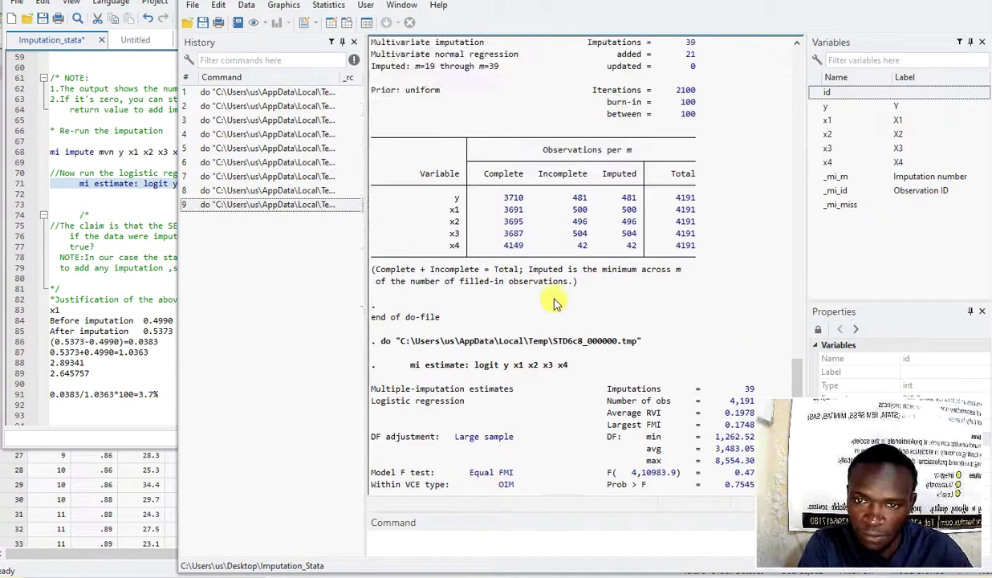
scroll(554, 303, "up", 15)
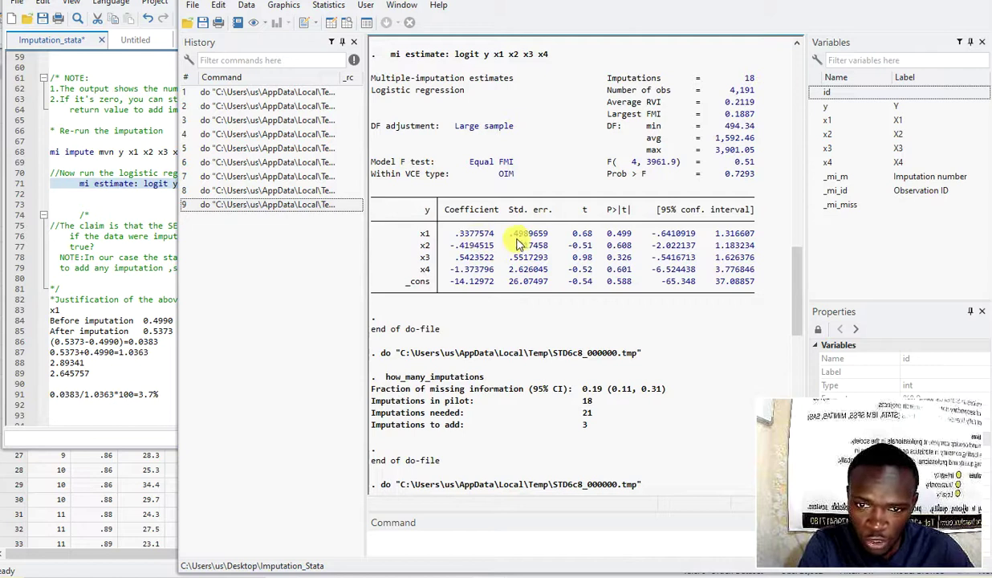
left_click_drag(423, 238, 554, 235)
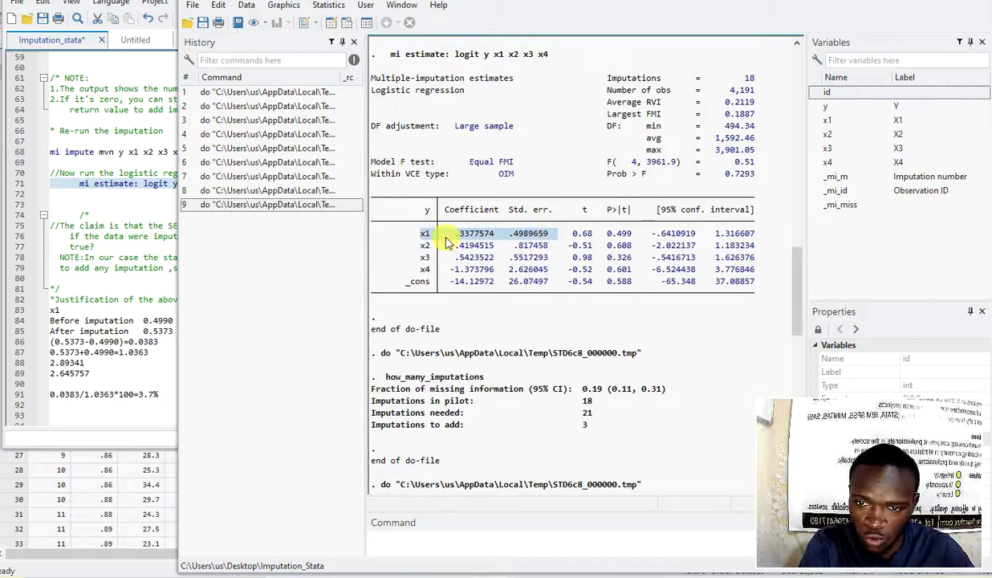
left_click_drag(440, 243, 517, 238)
left_click(518, 238)
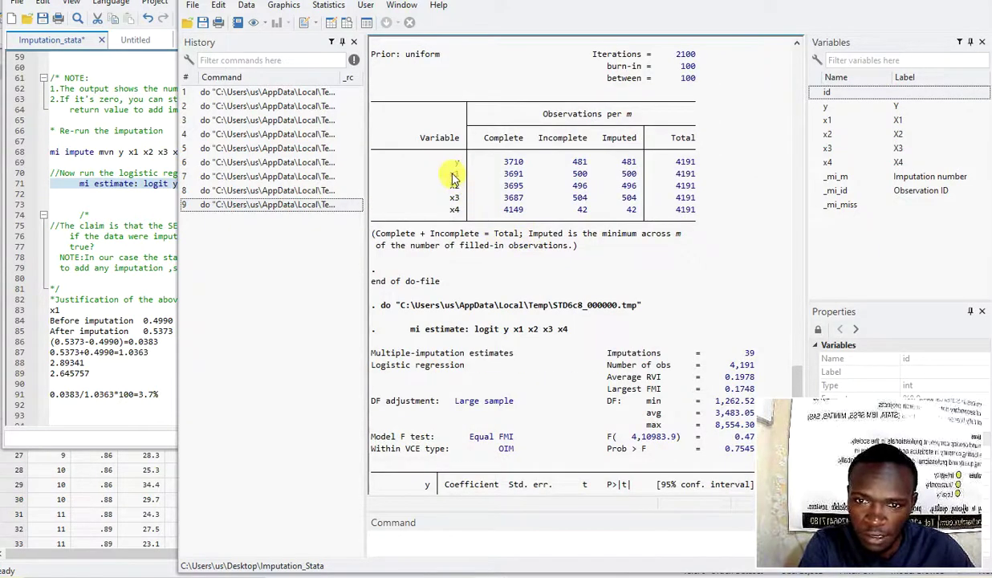
left_click_drag(454, 177, 521, 178)
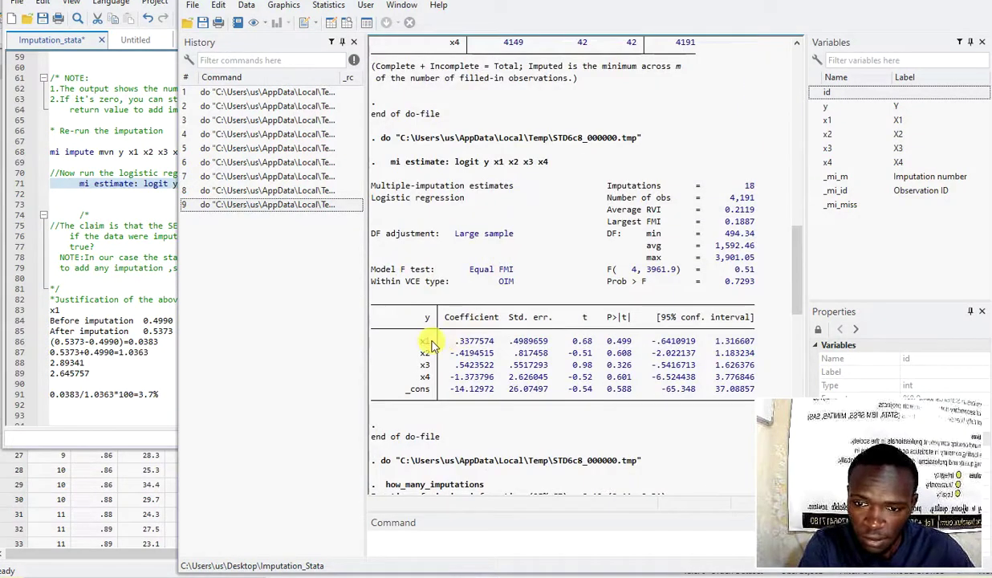
left_click_drag(413, 341, 550, 344)
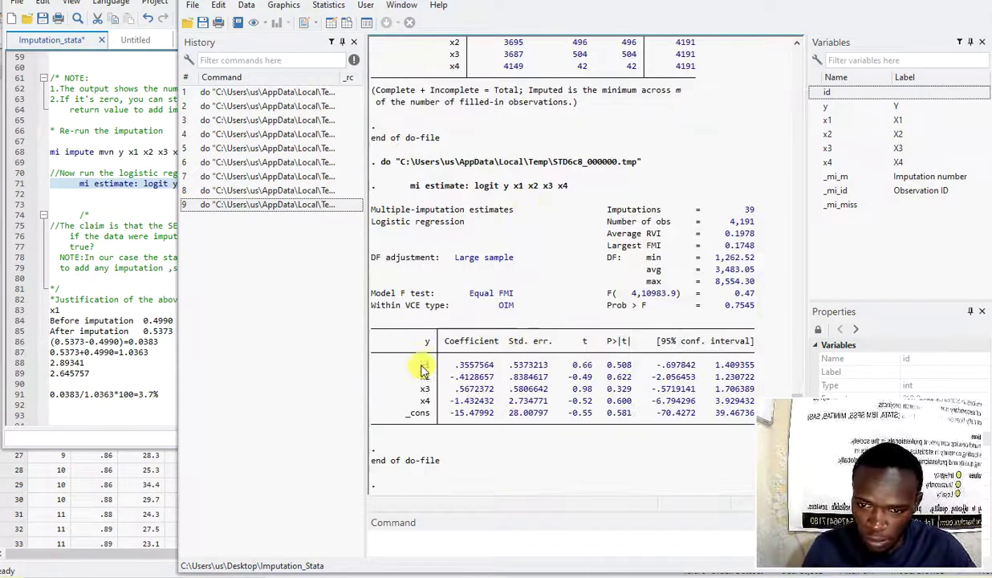
left_click_drag(424, 370, 541, 367)
left_click(514, 371)
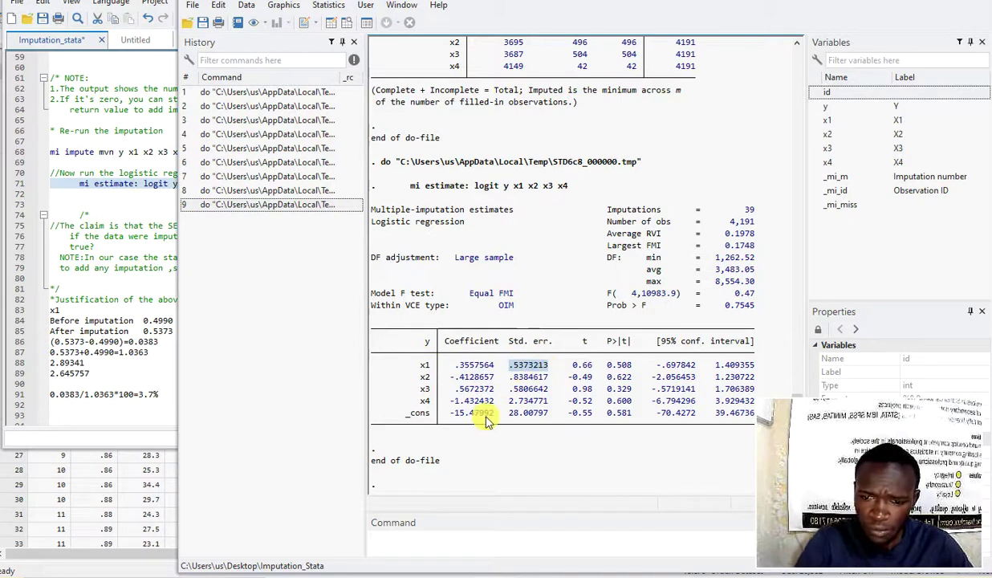
Step: Return to the Imputation_stata do-file and review the x1 calculation lines under "Justification of the above claim"
left_click(158, 367)
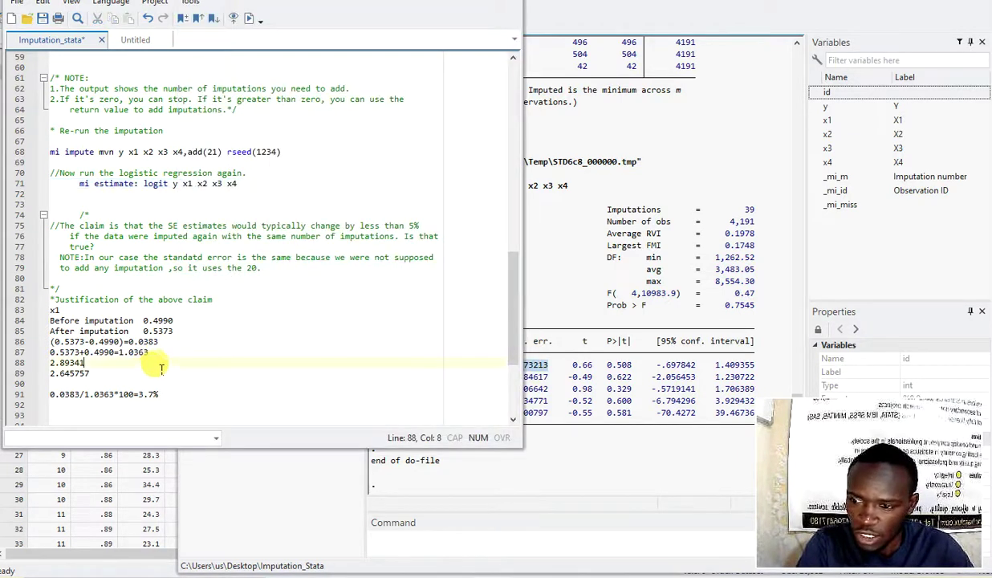
left_click_drag(63, 322, 199, 321)
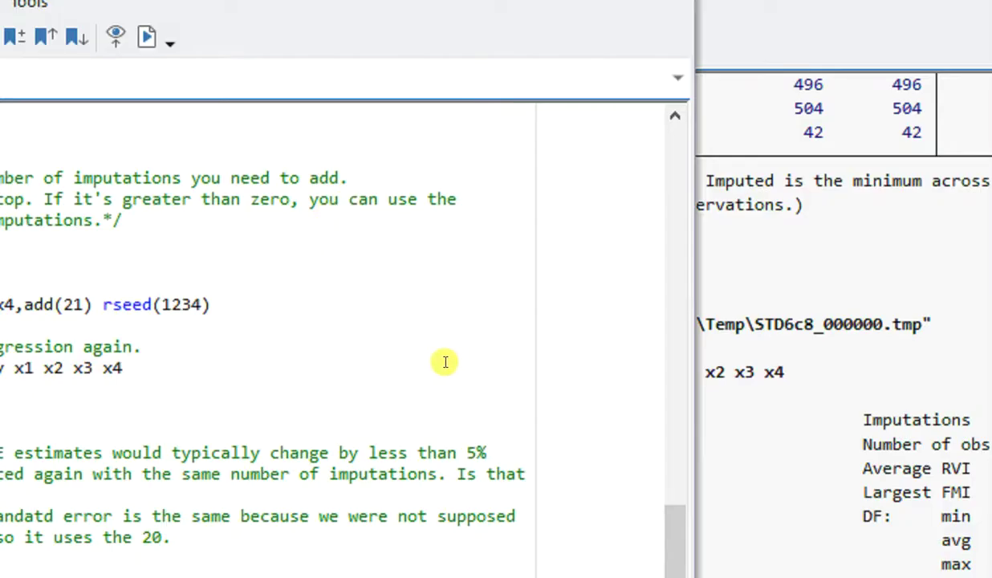
left_click(42, 281)
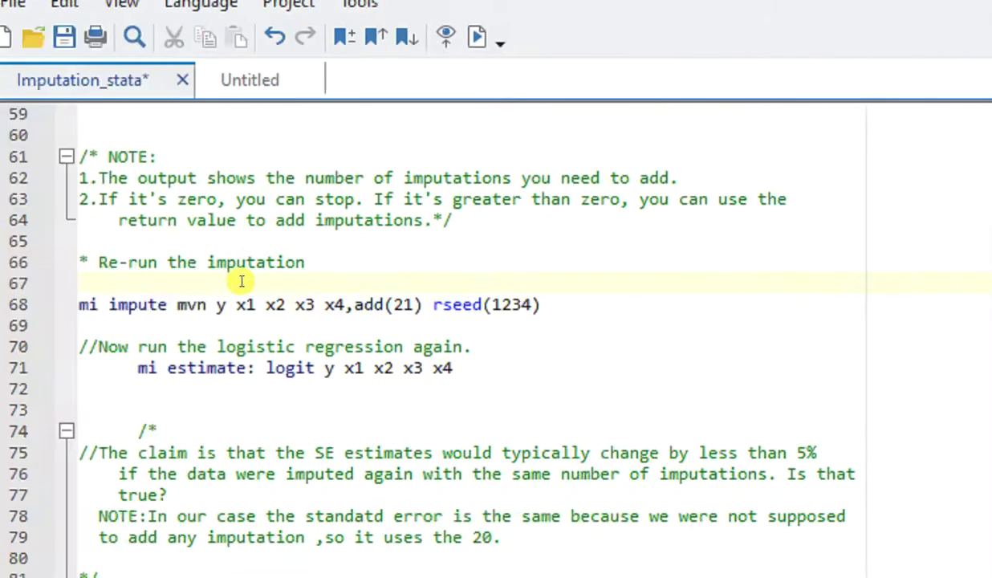
left_click_drag(241, 281, 245, 372)
scroll(268, 377, "down", 5)
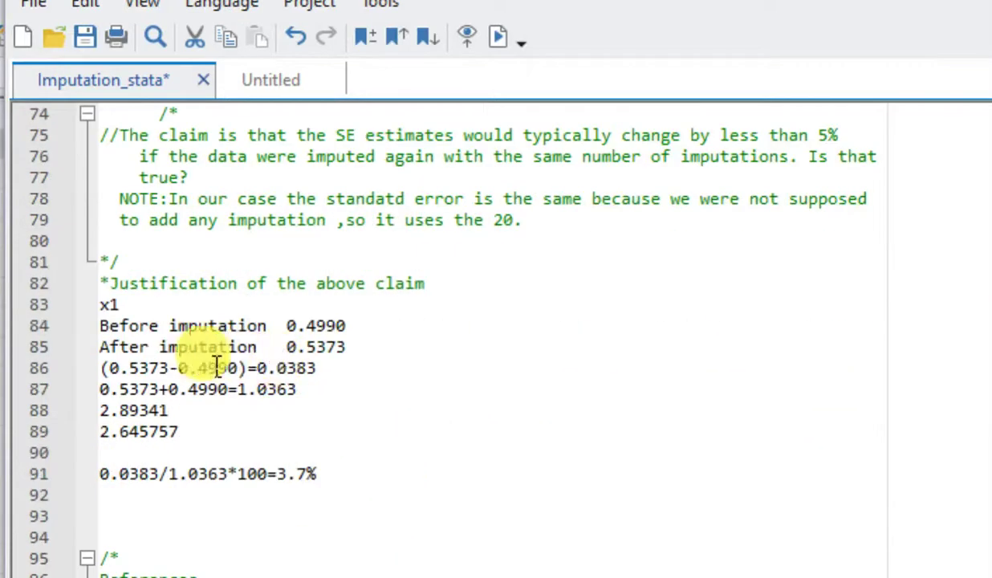
left_click(117, 305)
left_click_drag(116, 305, 317, 437)
left_click(167, 325)
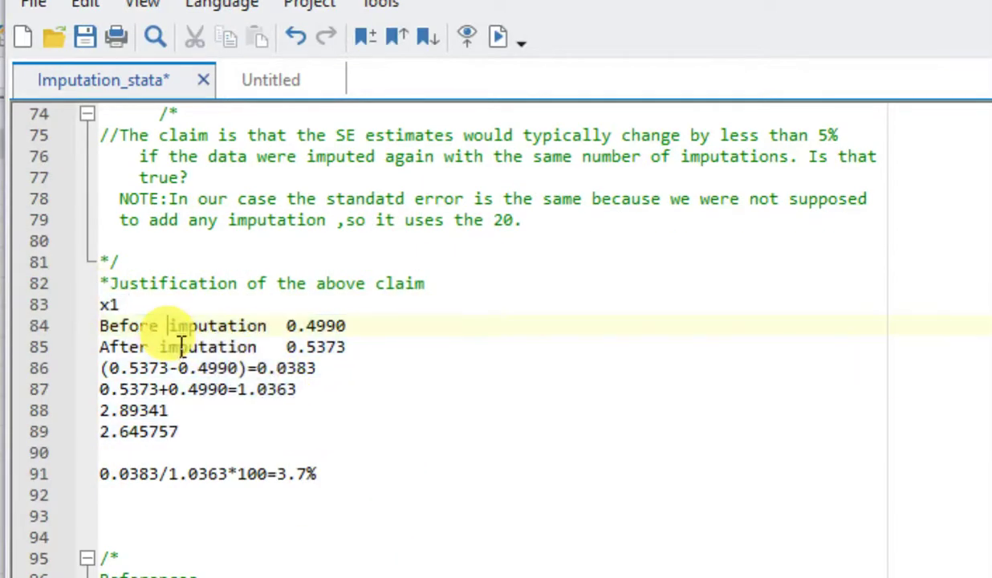
Step: Append the label "(pilot)" to the x1 "Before imputation" line in the justification section of the do-file
left_click_drag(101, 325, 347, 327)
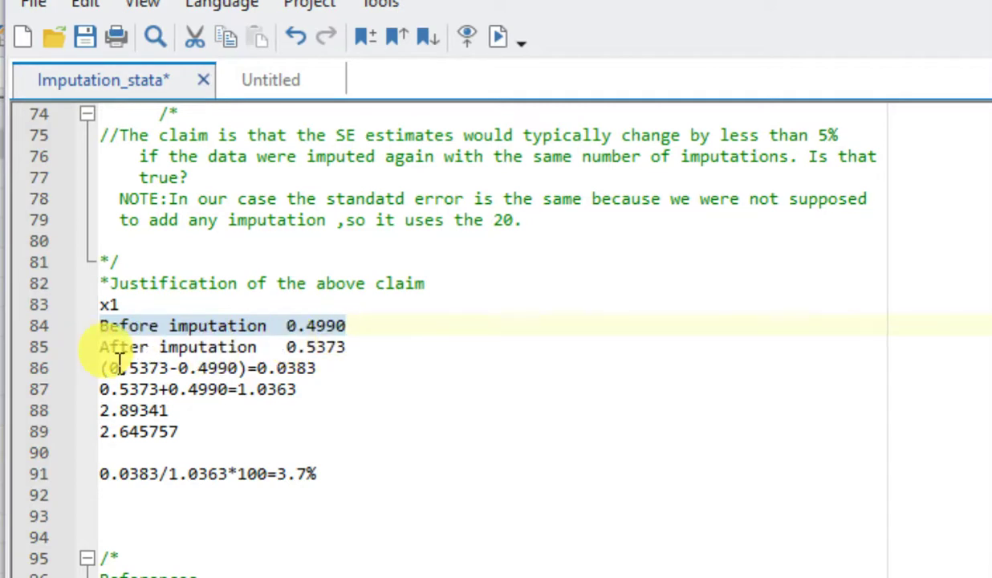
left_click(396, 328)
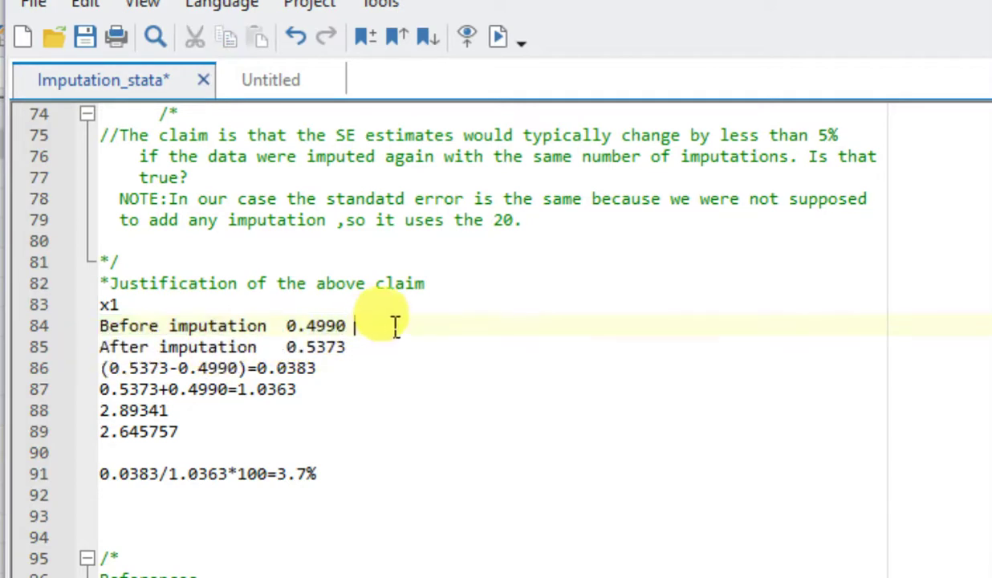
type("(pilot")
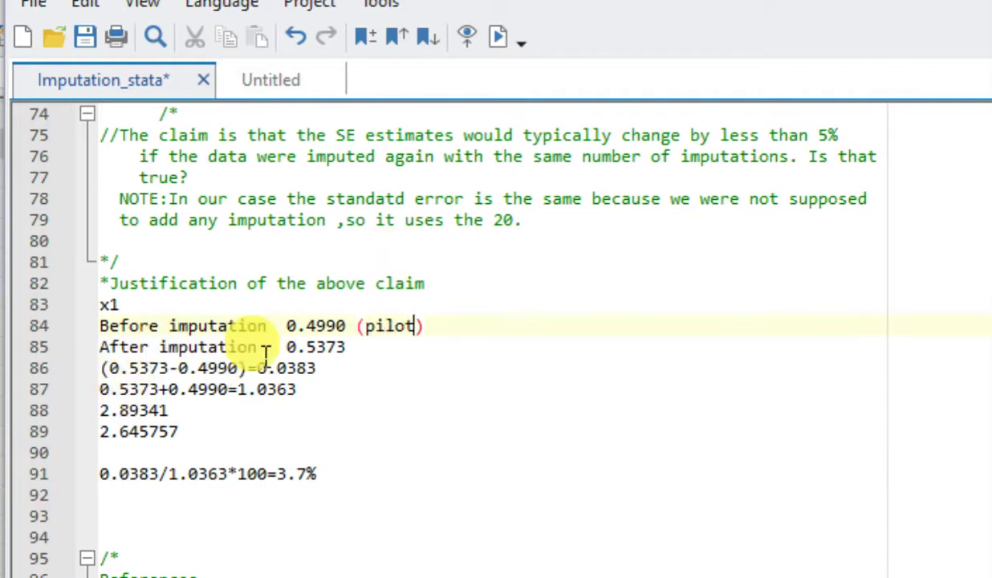
Step: Check the do-file lines that subtract and add the x1 standard errors from before and after imputation
left_click_drag(285, 347, 393, 359)
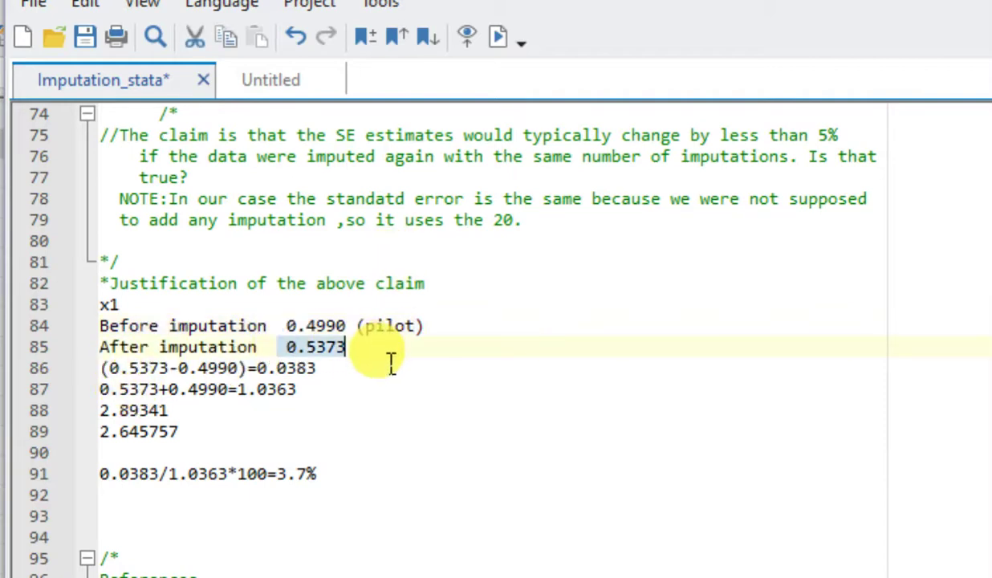
left_click_drag(103, 369, 247, 369)
left_click(291, 371)
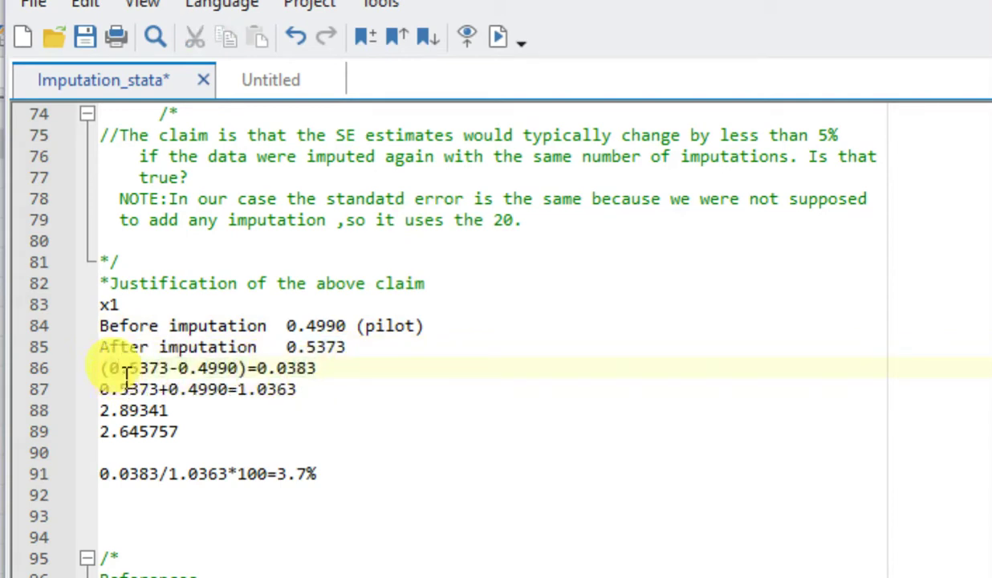
left_click_drag(127, 373, 266, 374)
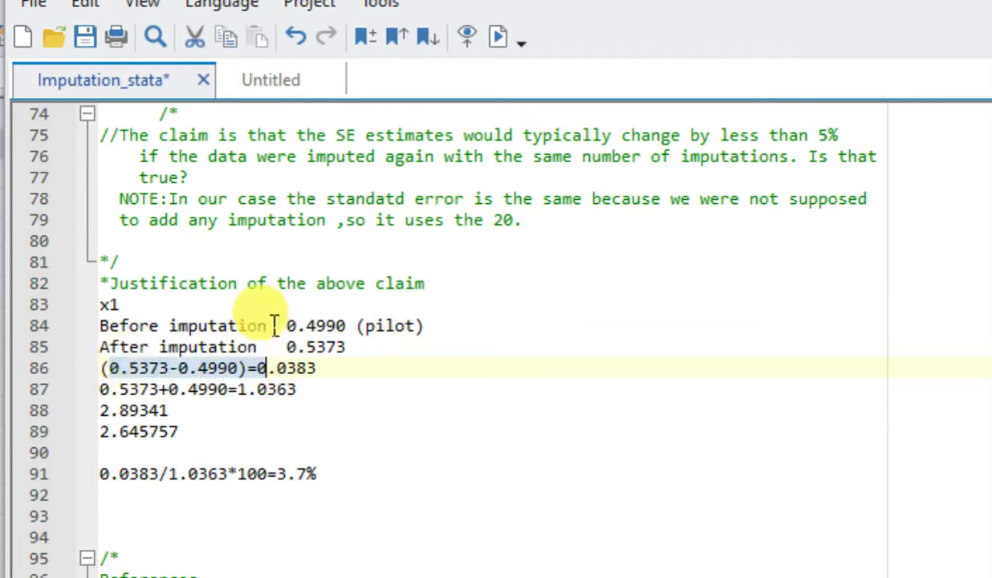
left_click(318, 392)
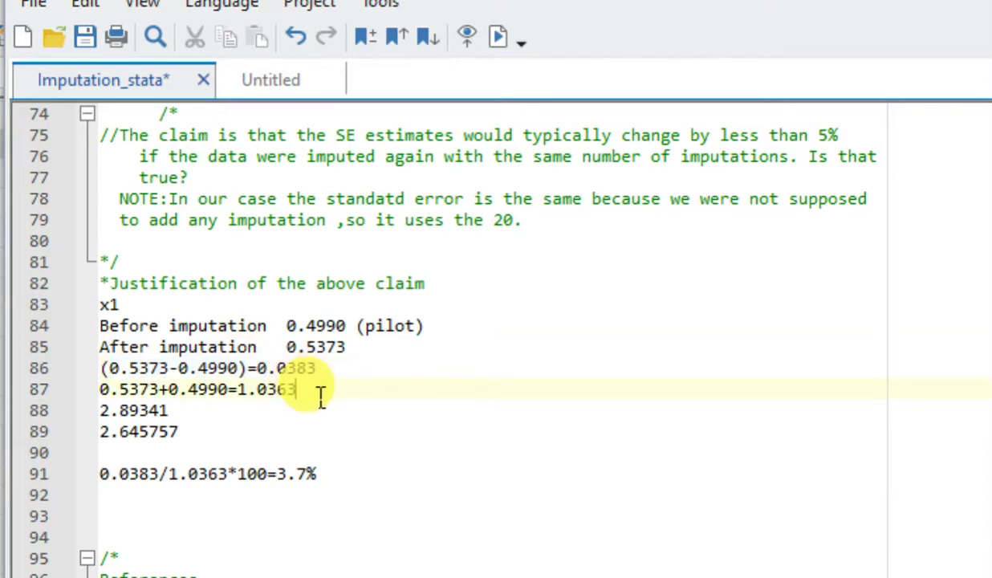
left_click_drag(102, 391, 296, 392)
left_click(239, 392)
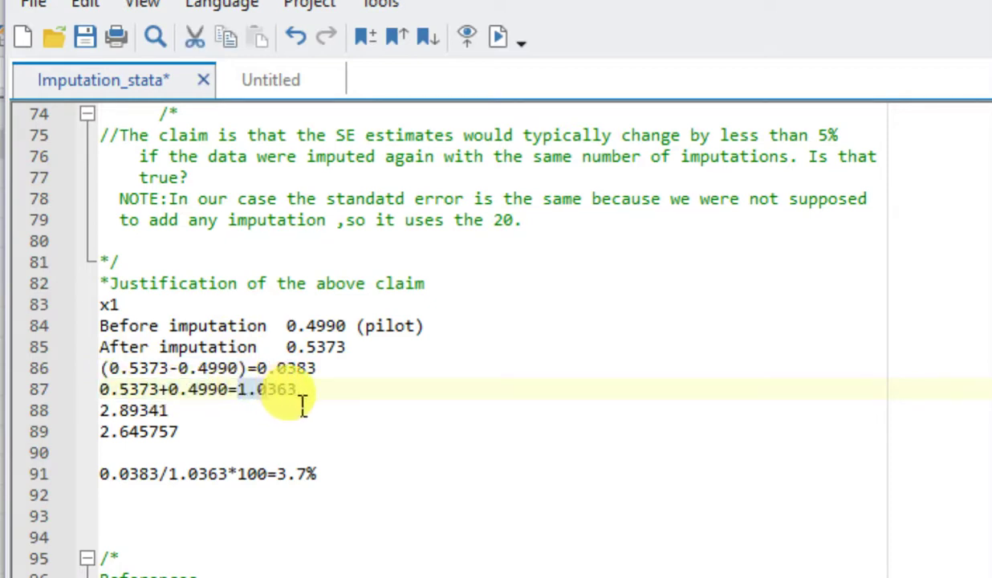
Step: Check the percentage change calculated for the x1 standard error against the claim of less than 5% change
left_click(150, 418)
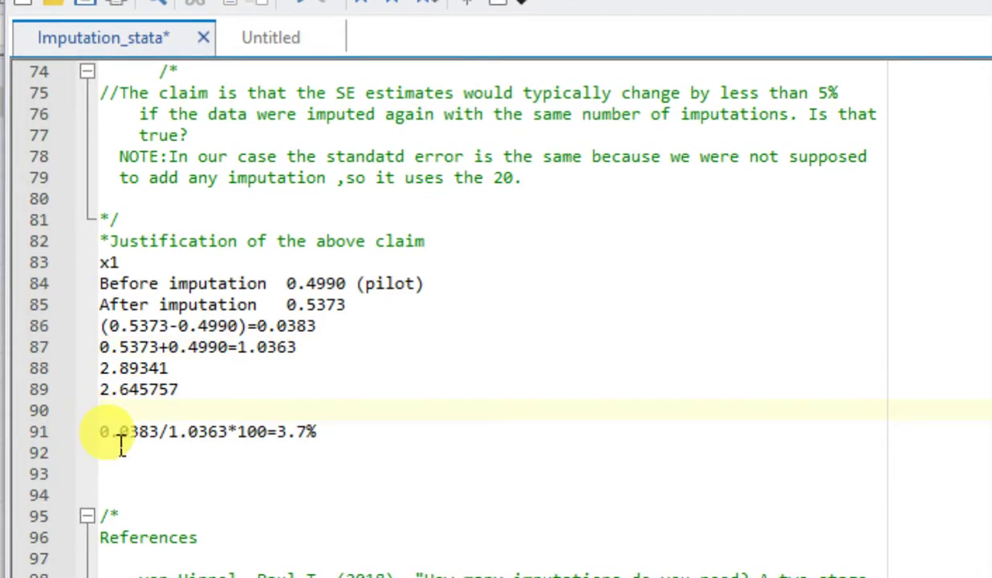
triple_click(126, 434)
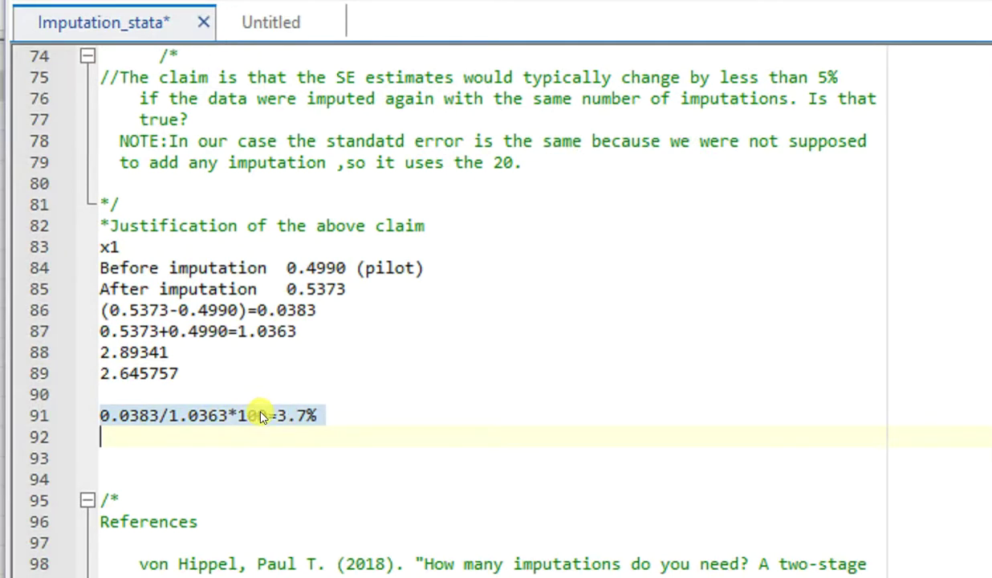
left_click(265, 414)
left_click_drag(276, 414, 325, 415)
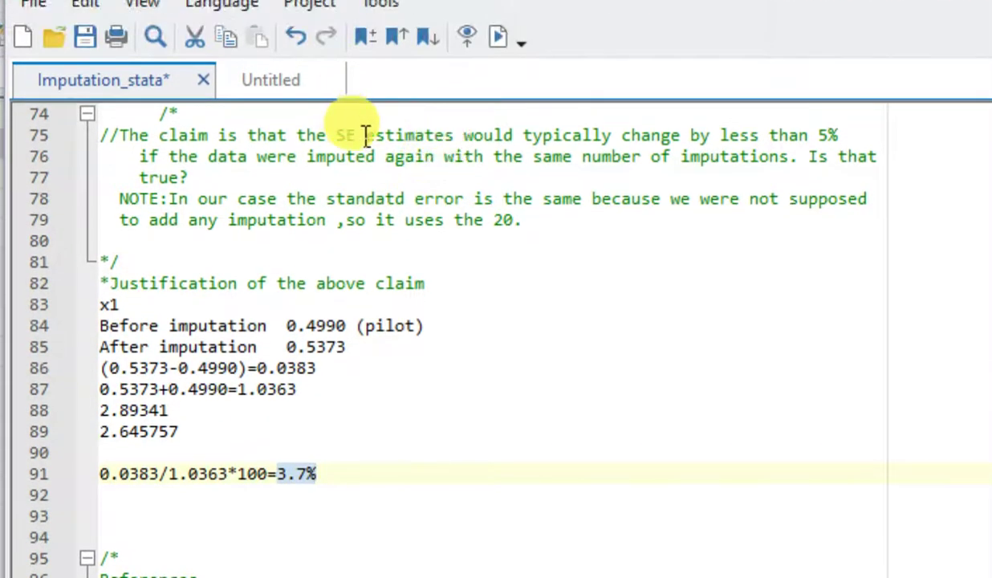
left_click_drag(335, 137, 804, 135)
left_click_drag(737, 130, 739, 133)
left_click_drag(210, 474, 232, 474)
left_click_drag(273, 418, 294, 416)
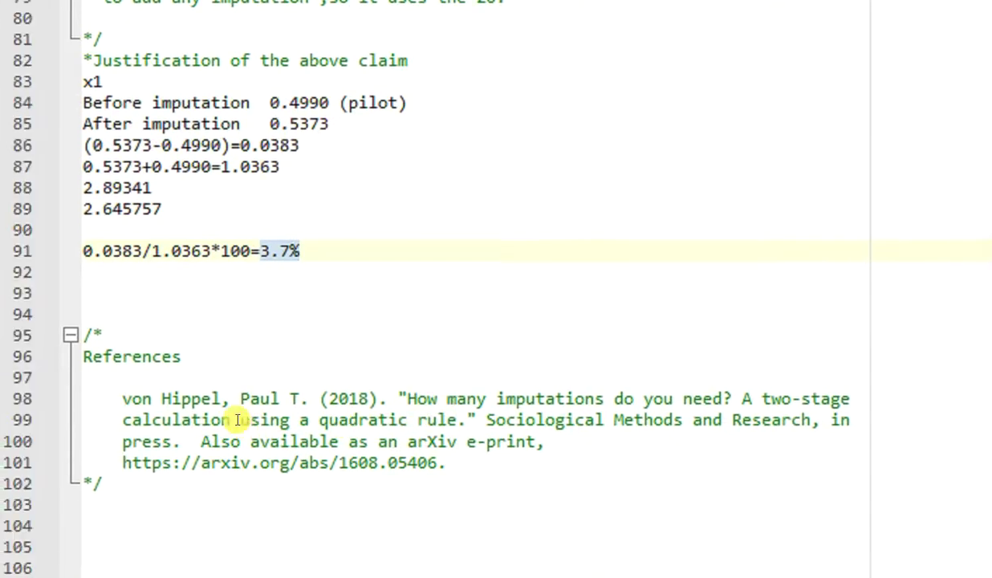
Step: Read the reference on how many imputations are needed in the comment block at the end of the do-file
left_click_drag(138, 393, 470, 451)
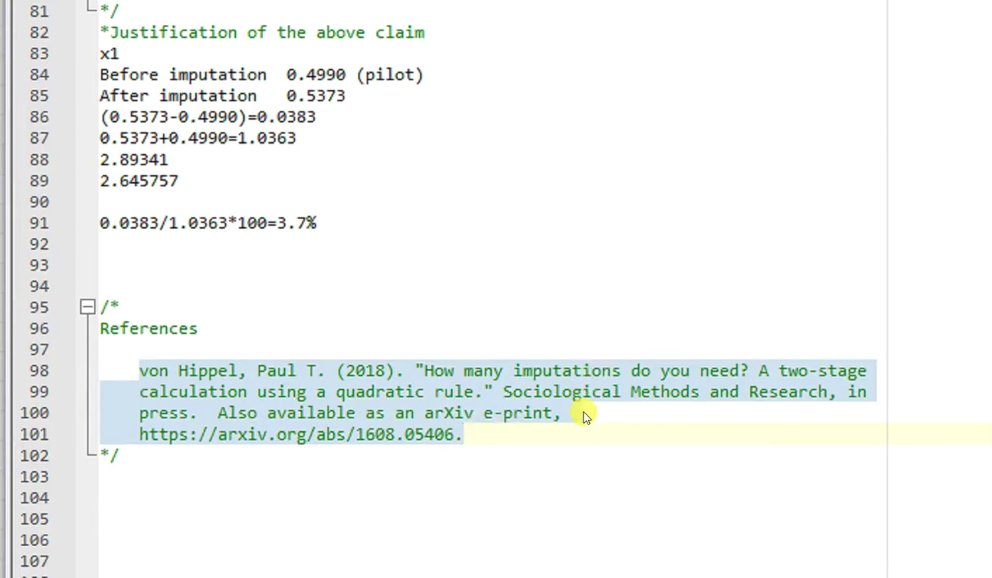
left_click(564, 426)
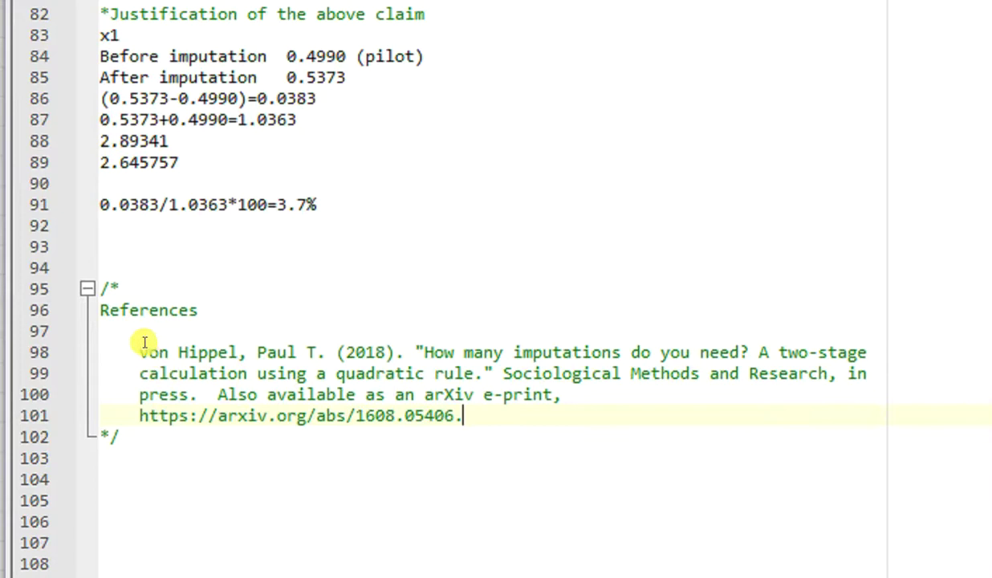
left_click_drag(98, 308, 493, 402)
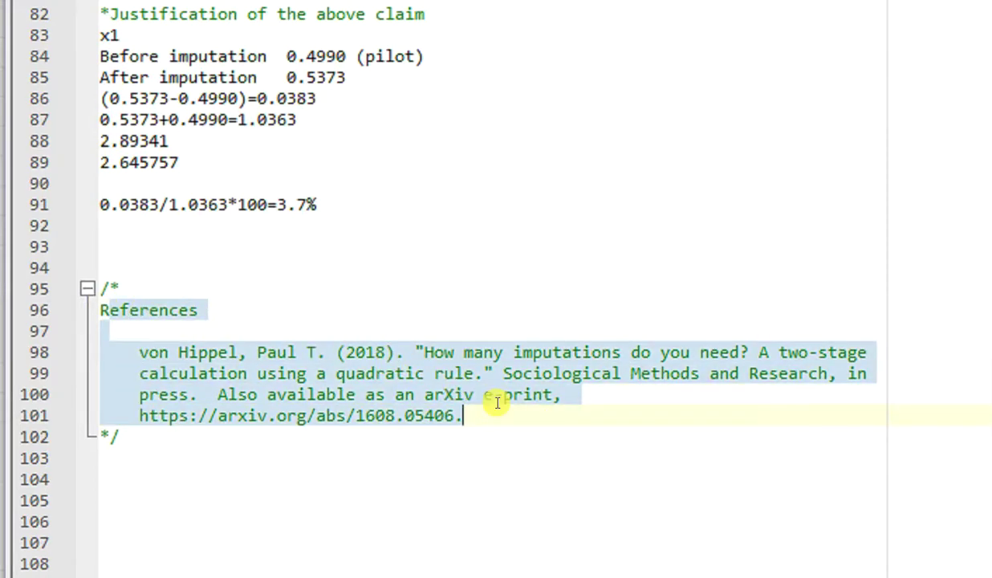